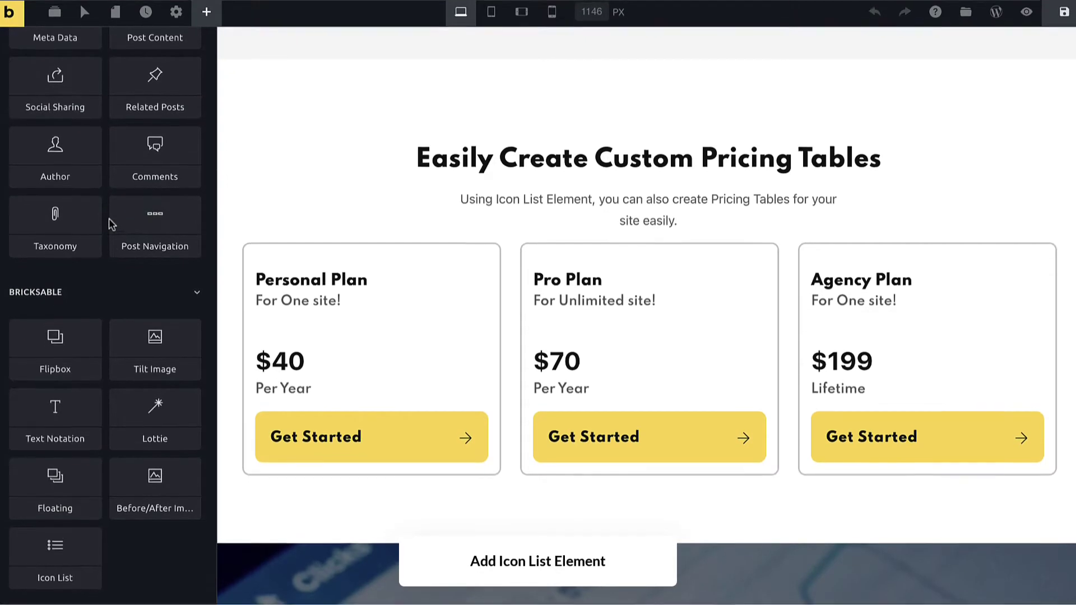
Step: Add an Icon List element below the Personal Plan's Get Started button and title its first item "Your Feature #1"
left_click_drag(61, 547, 340, 463)
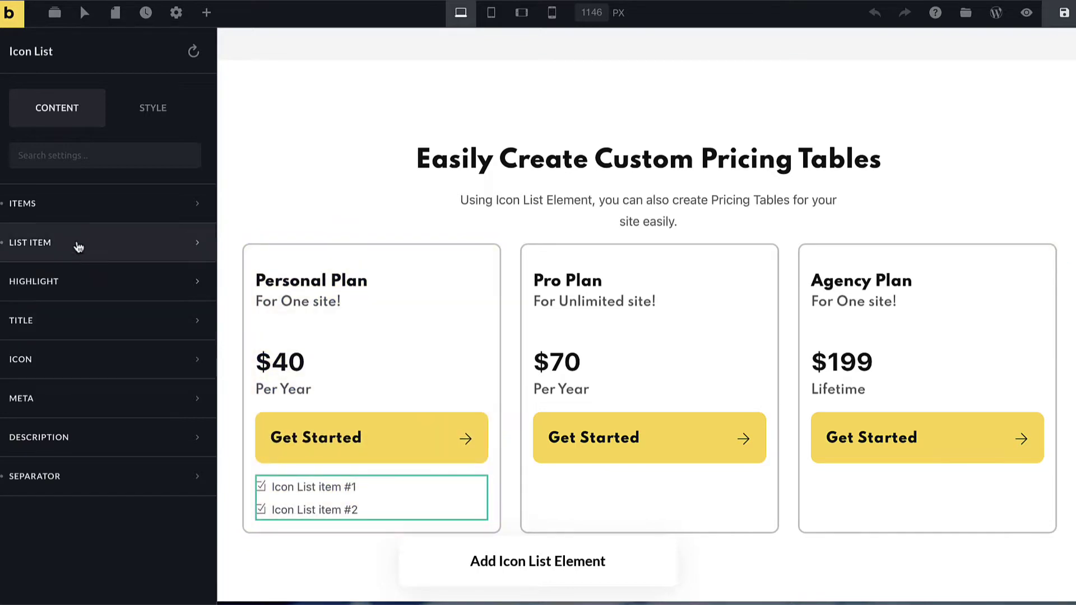
left_click(62, 221)
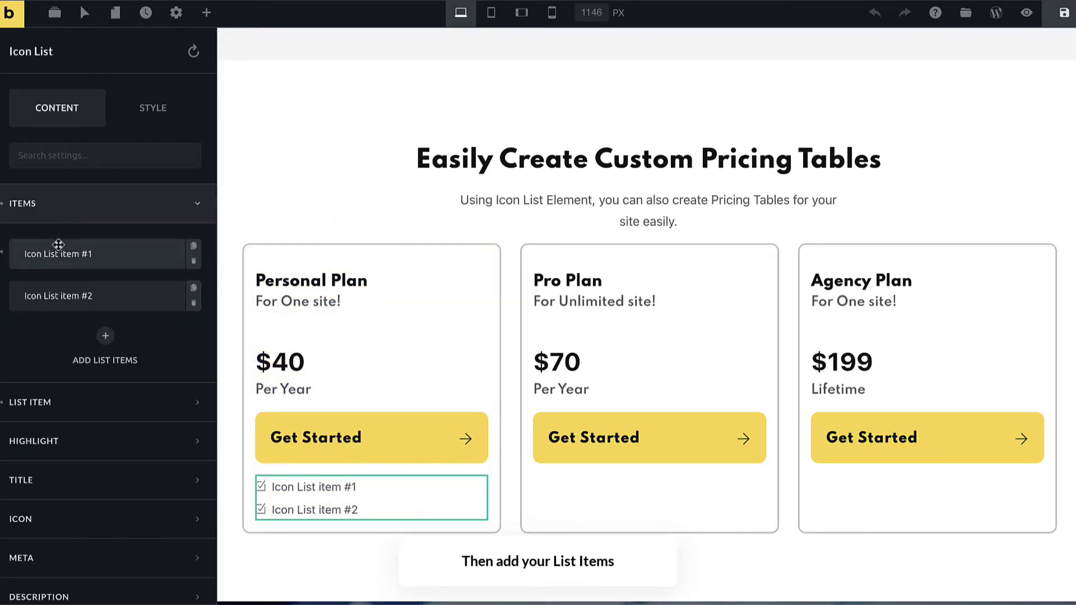
left_click(58, 248)
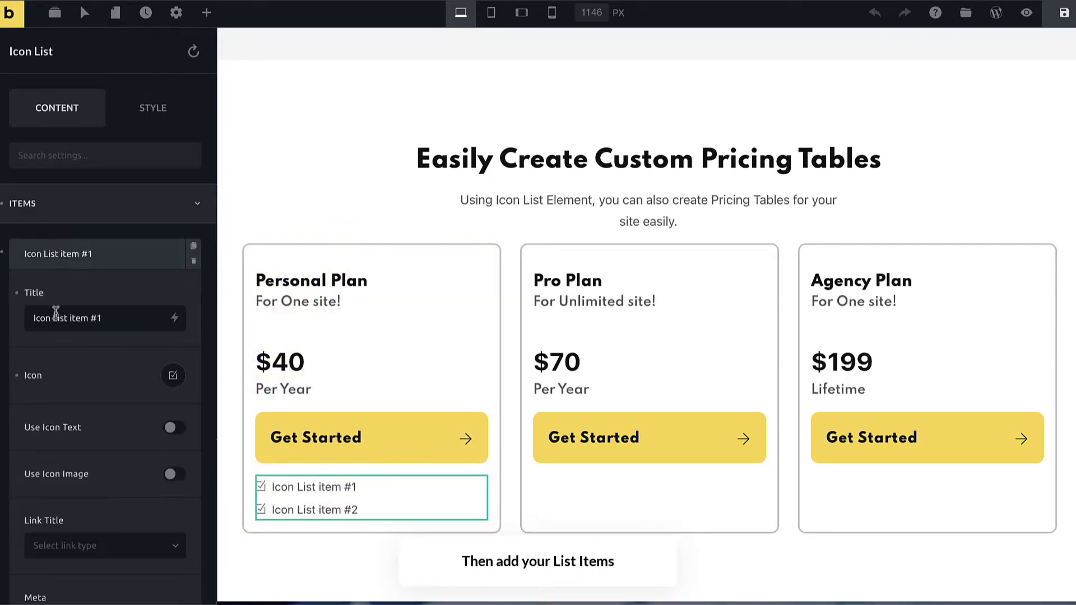
triple_click(55, 312)
type("Your Feature")
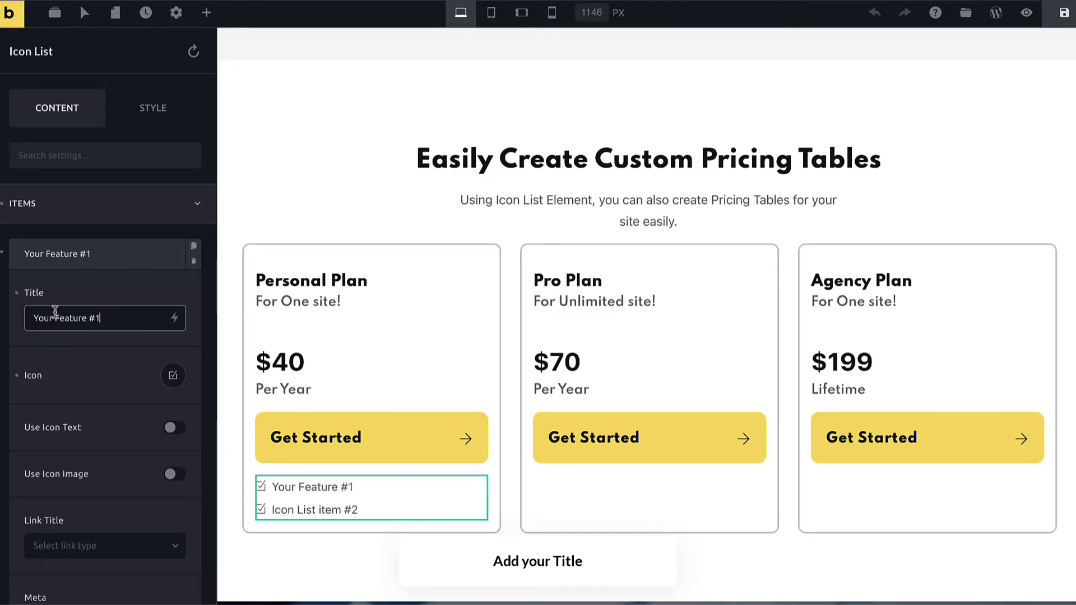
Step: Change the first list item's icon to the circled check mark from the Fontawesome Regular library
left_click(172, 375)
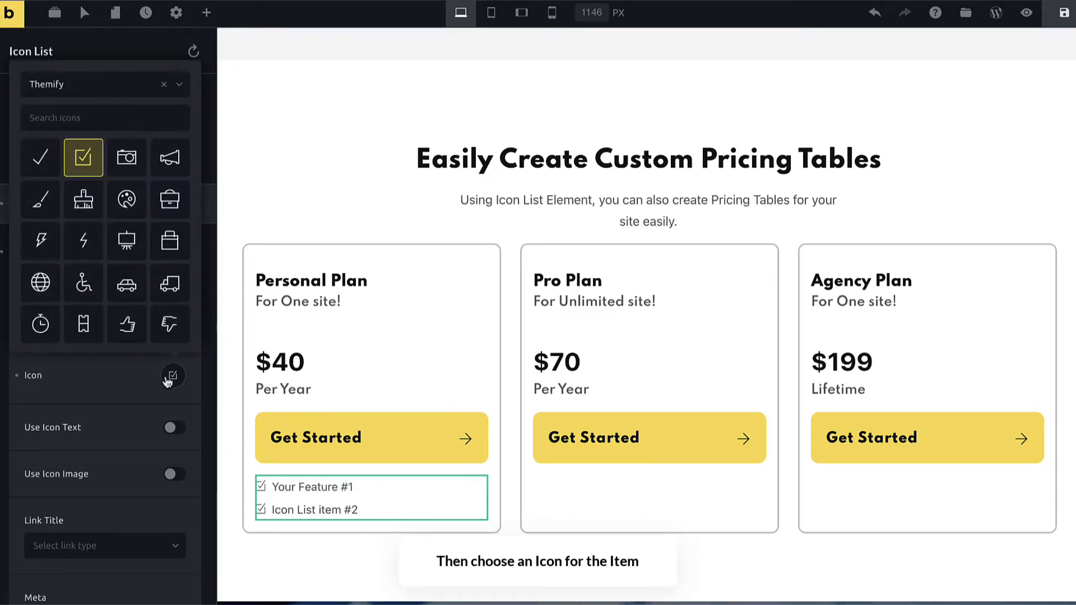
left_click(72, 92)
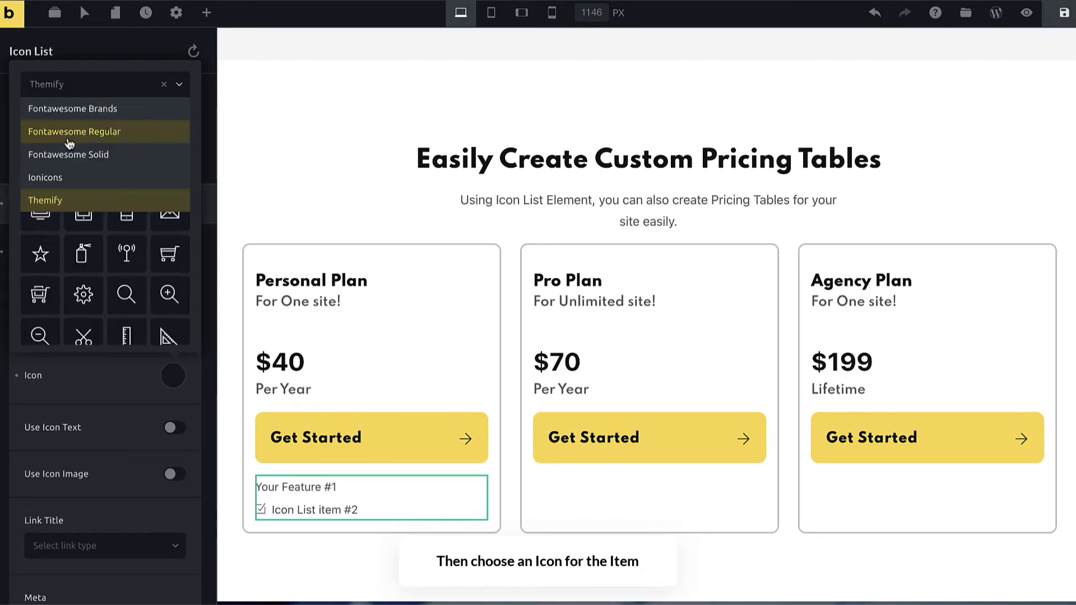
left_click(73, 129)
scroll(105, 208, "down", 2)
scroll(105, 209, "up", 10)
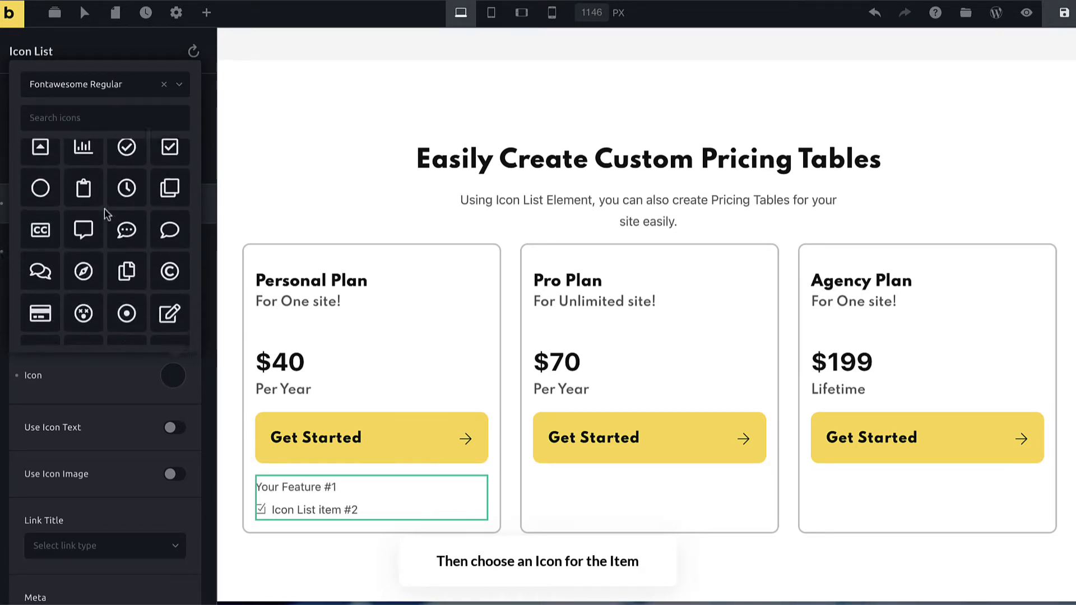
scroll(104, 207, "down", 3)
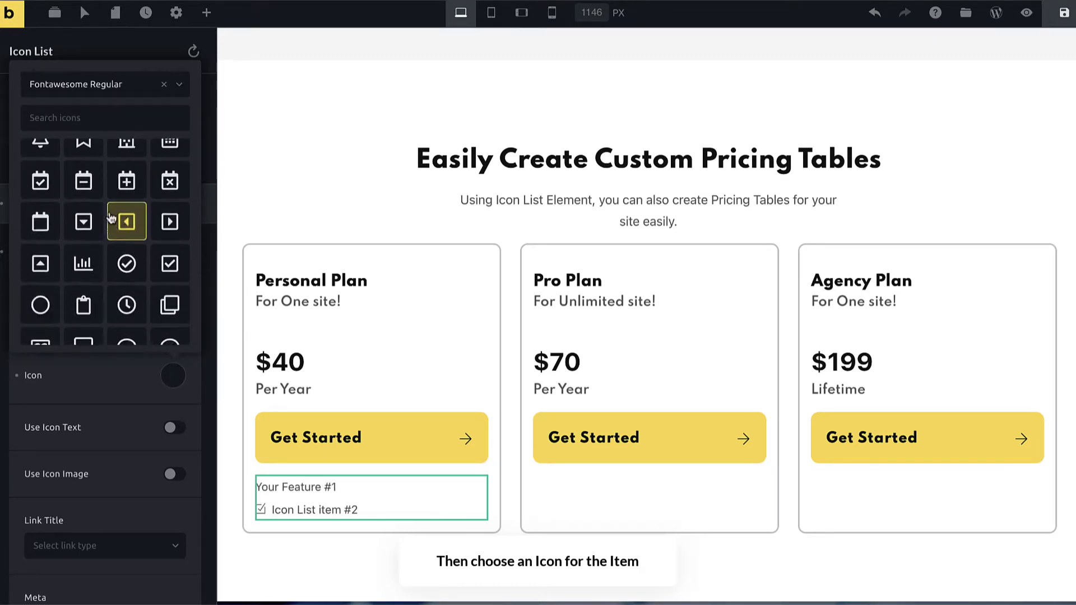
left_click(124, 249)
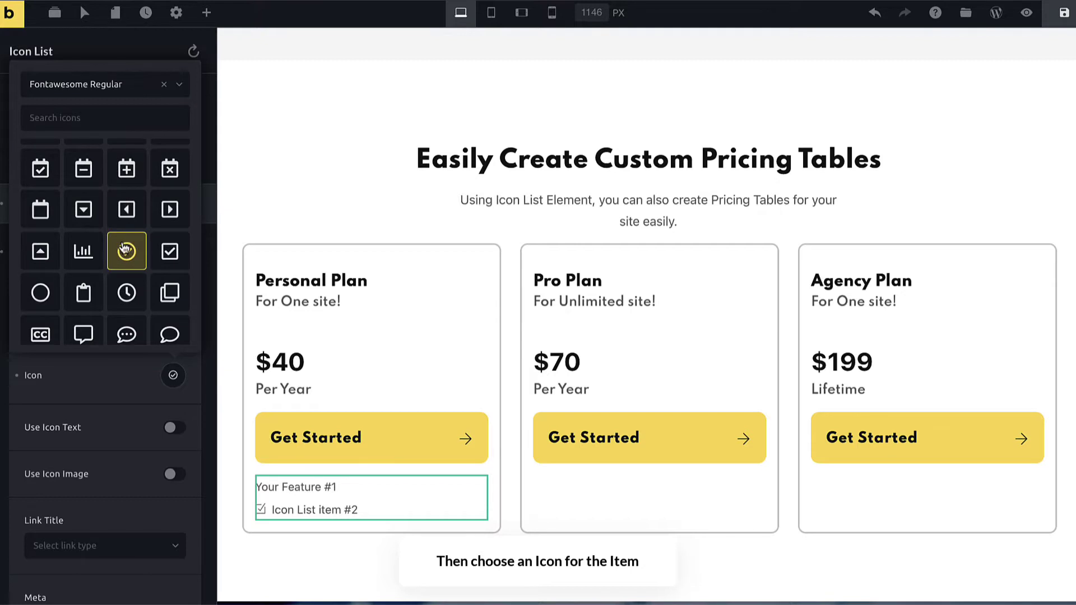
left_click(140, 388)
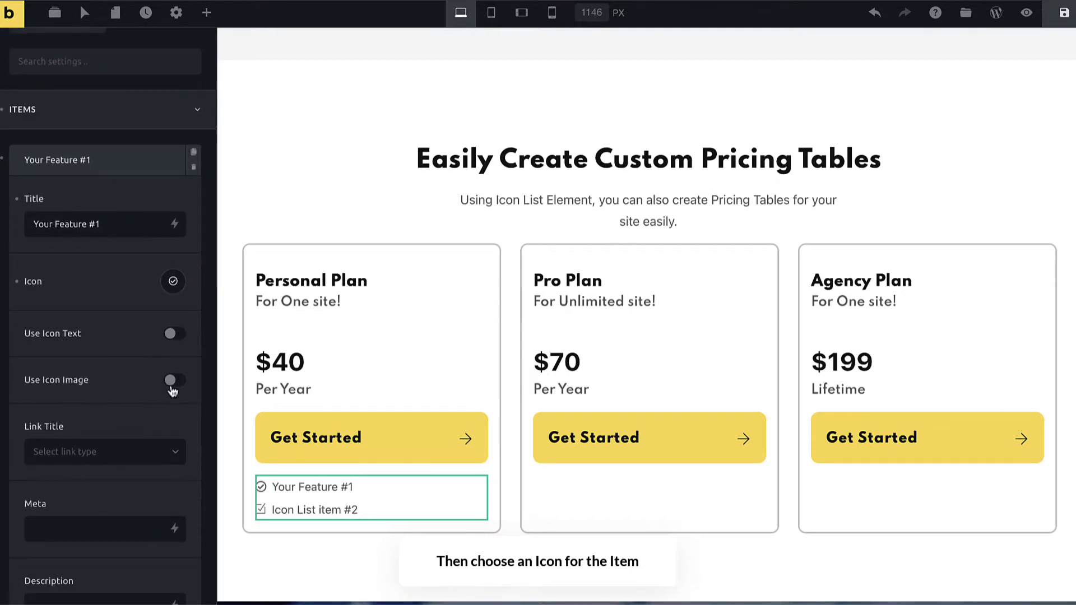
Step: Try the Flipbox-Icon.png image in place of the first item's icon, and turn the icon image off again
left_click(172, 383)
scroll(151, 381, "down", 3)
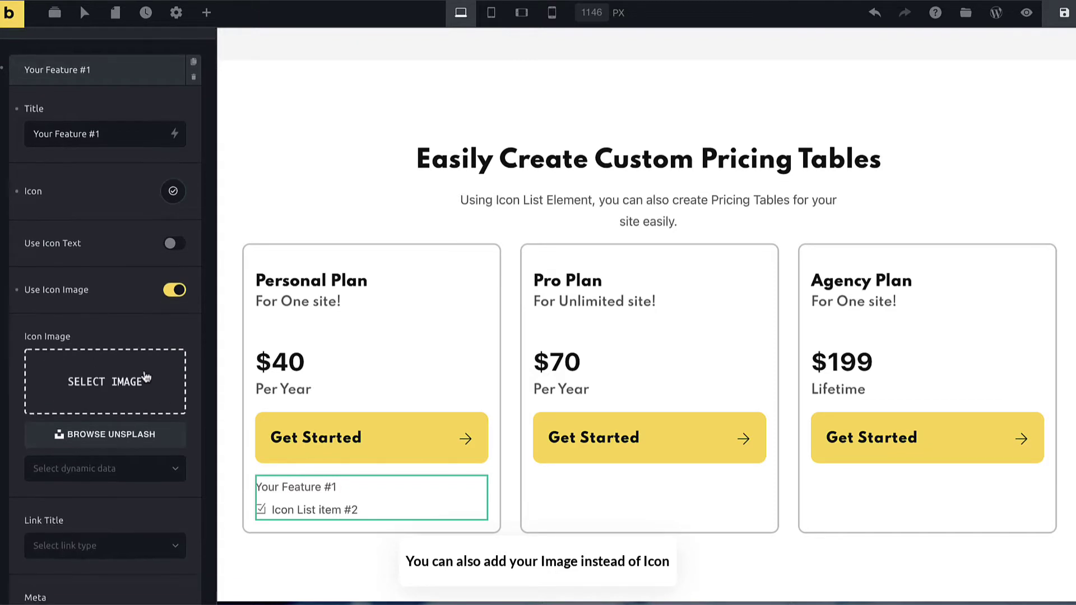
left_click(89, 390)
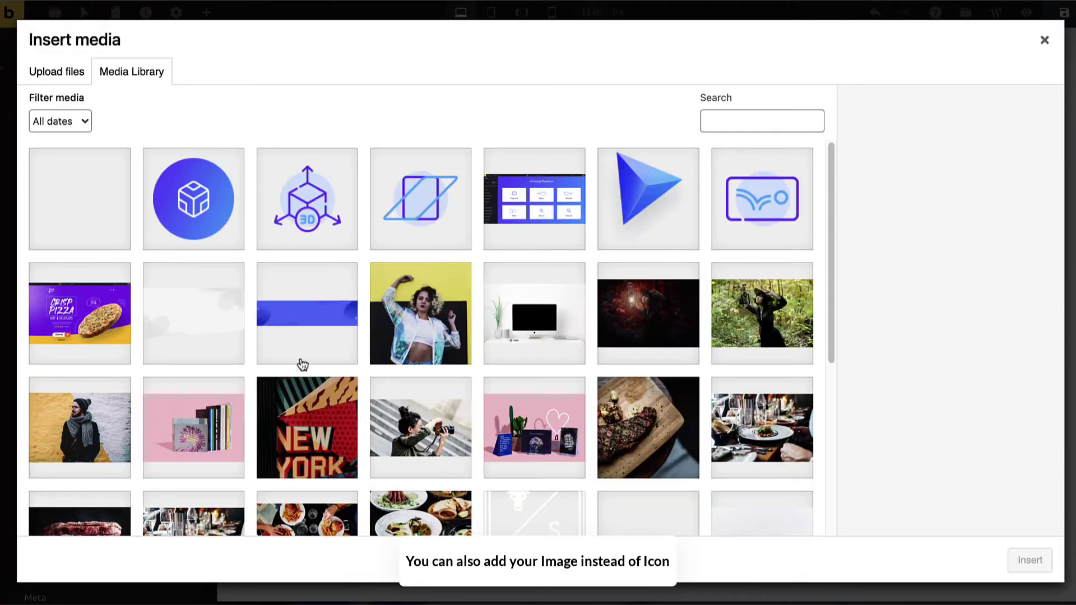
left_click(185, 195)
left_click(1037, 568)
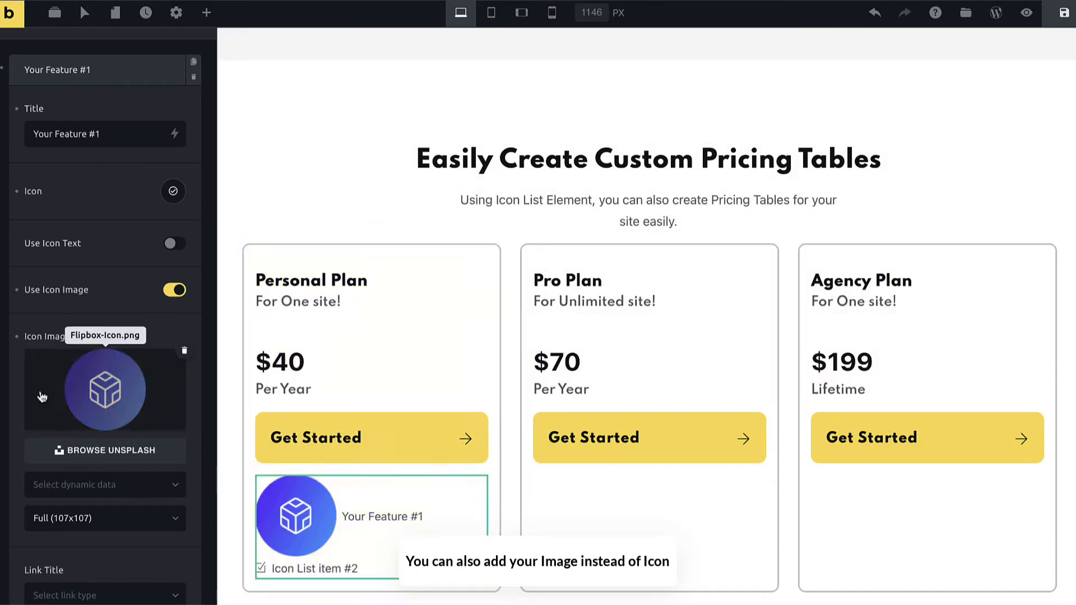
left_click(174, 290)
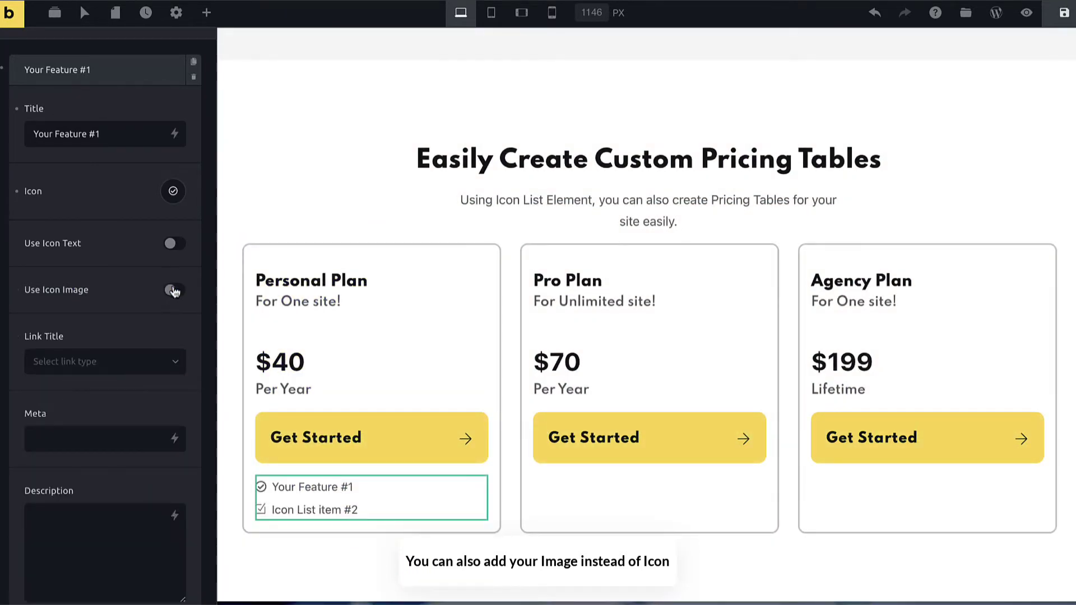
Step: Try the External URL link type for the first item's title, and clear the link setting
left_click(125, 361)
left_click(81, 411)
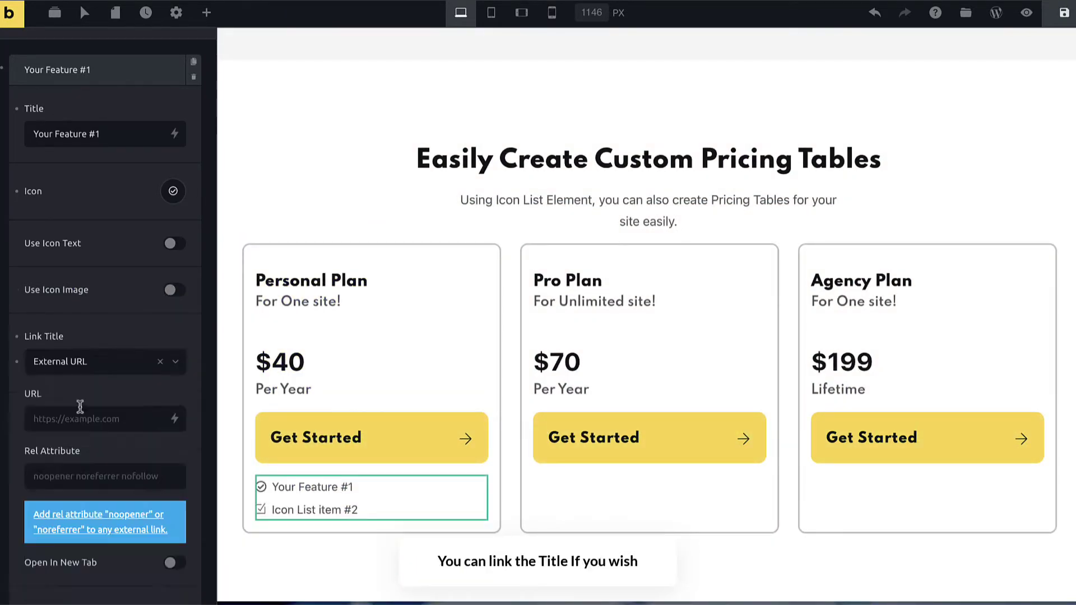
left_click(17, 338)
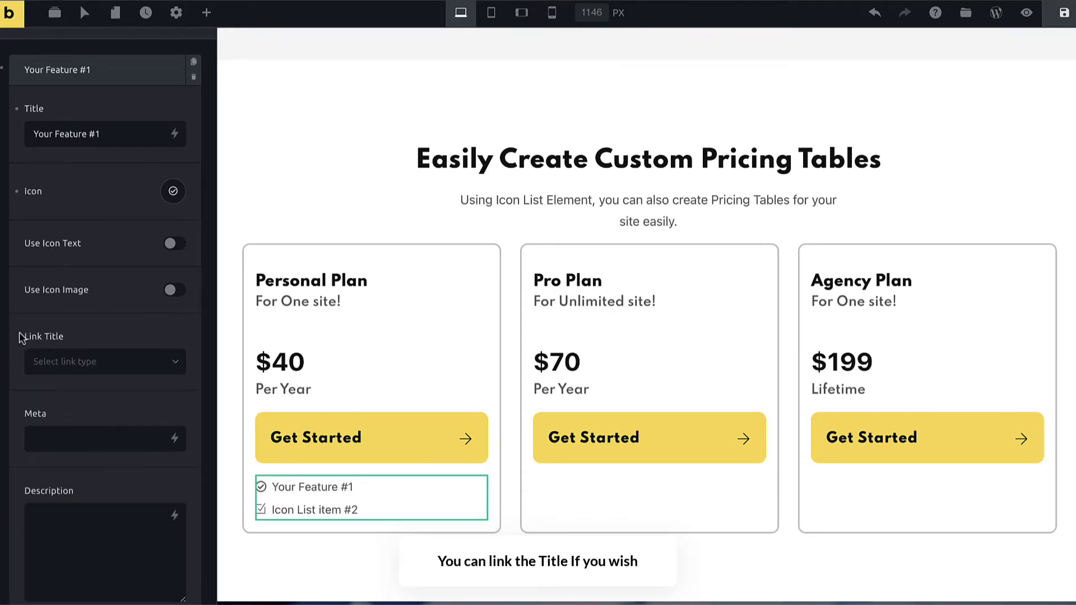
Step: Try the meta text "Meta here" on the first list item and delete it again
scroll(43, 352, "down", 2)
left_click(52, 324)
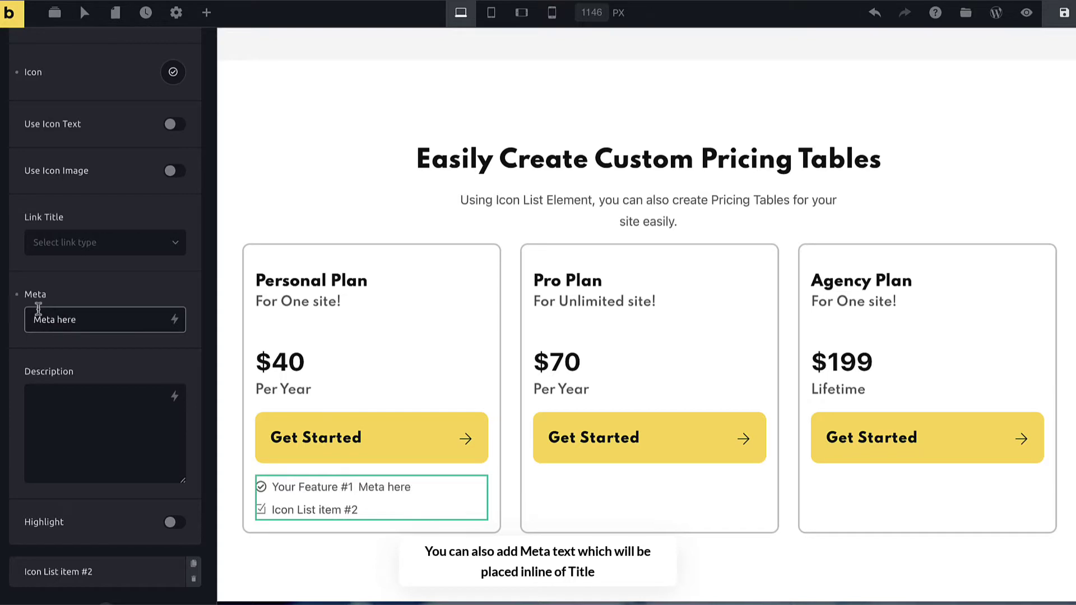
triple_click(38, 308)
key("BackSpace")
Step: Try the description "You can also Description text here If you wish" on the first item, and clear it
left_click(56, 403)
type("You")
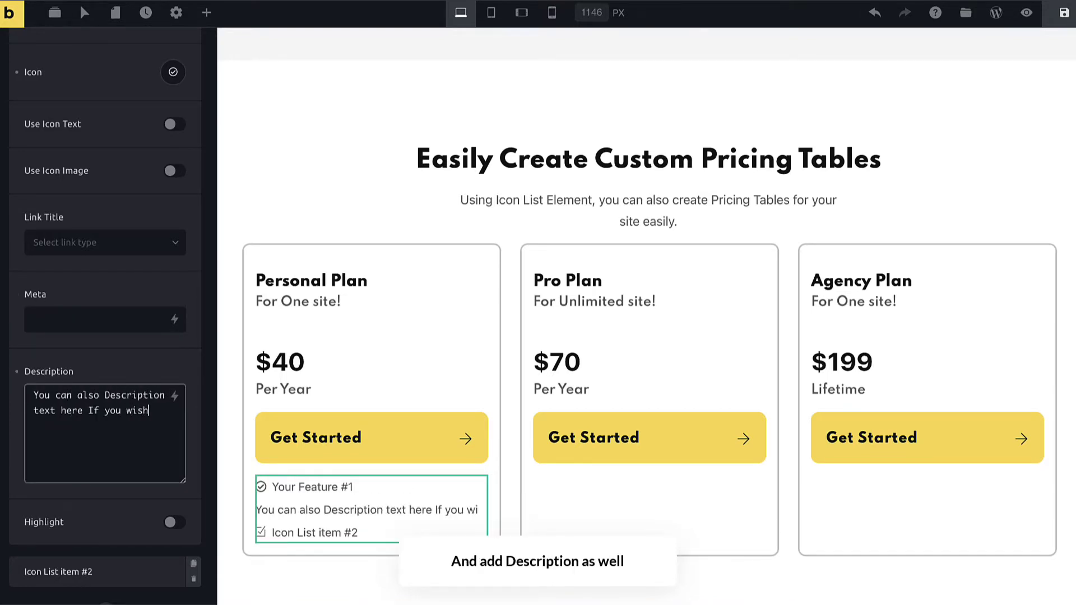
left_click(16, 372)
Step: Try a highlight on the first list item with the label "New", and reset the highlight setting
scroll(101, 365, "down", 3)
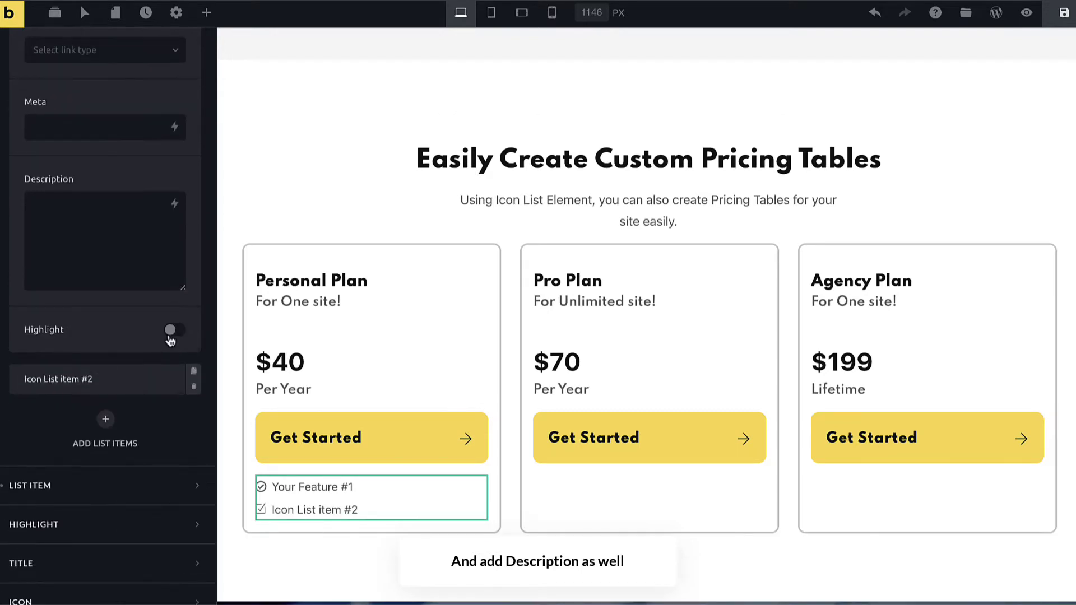
left_click(170, 331)
type("New")
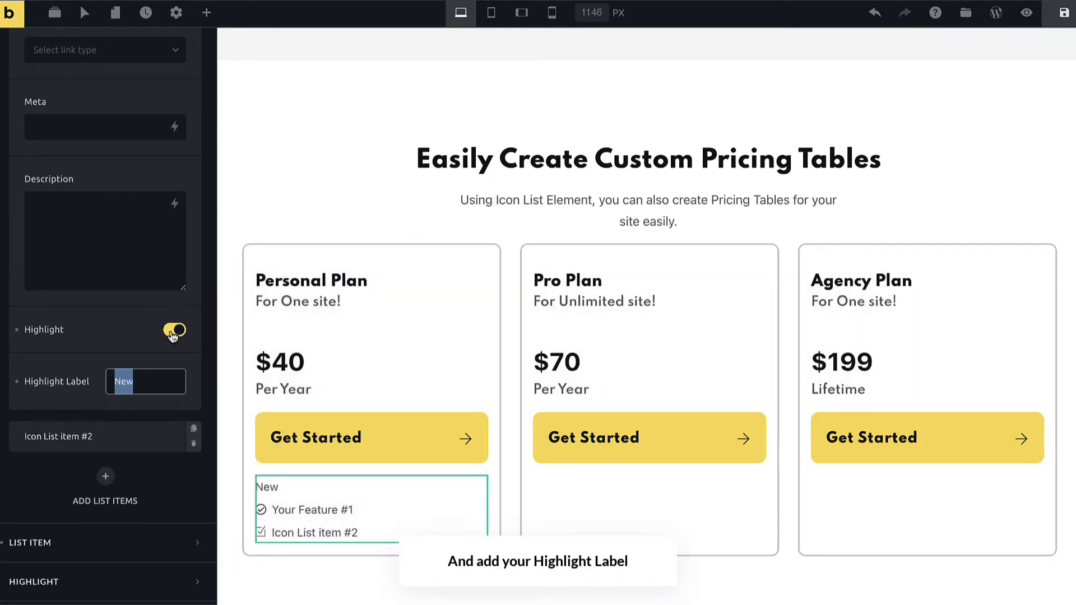
left_click(173, 331)
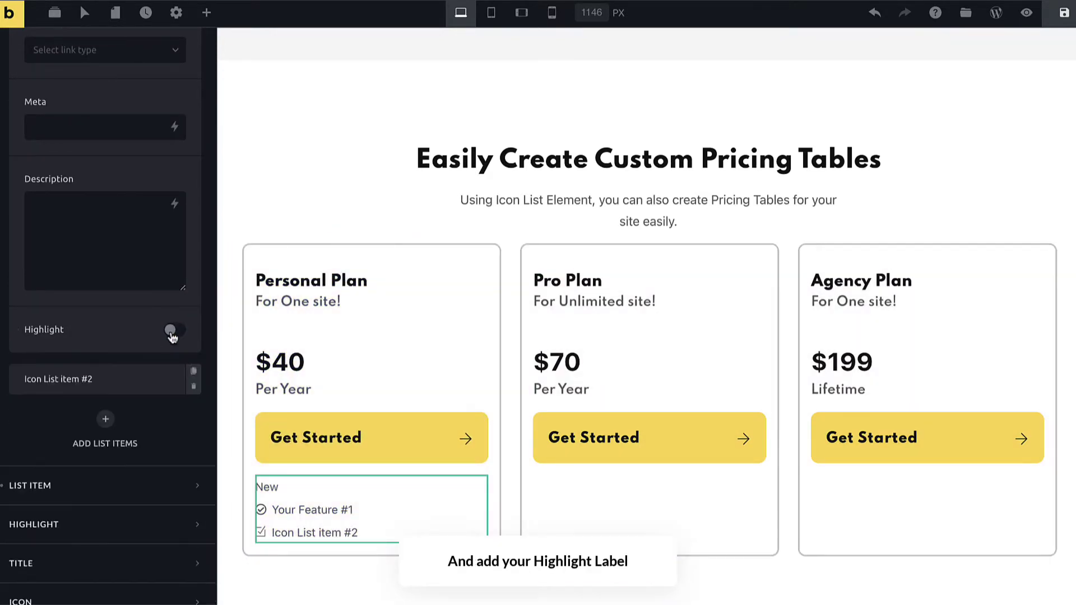
left_click(173, 331)
key("BackSpace")
left_click(17, 330)
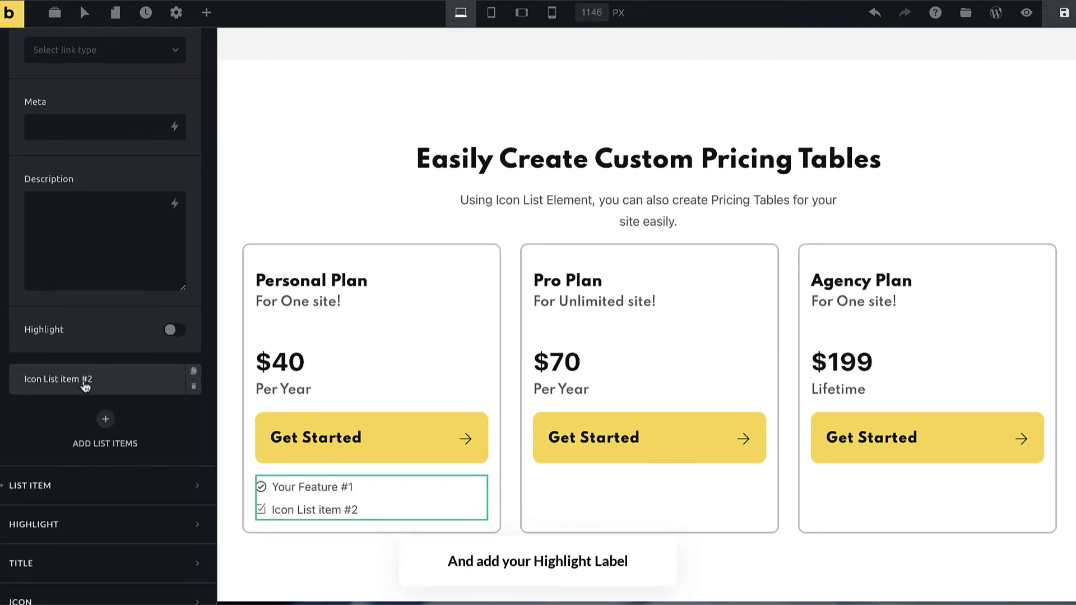
Step: Delete Icon List item #2 and clone the "Your Feature #1" item four times
scroll(84, 379, "up", 5)
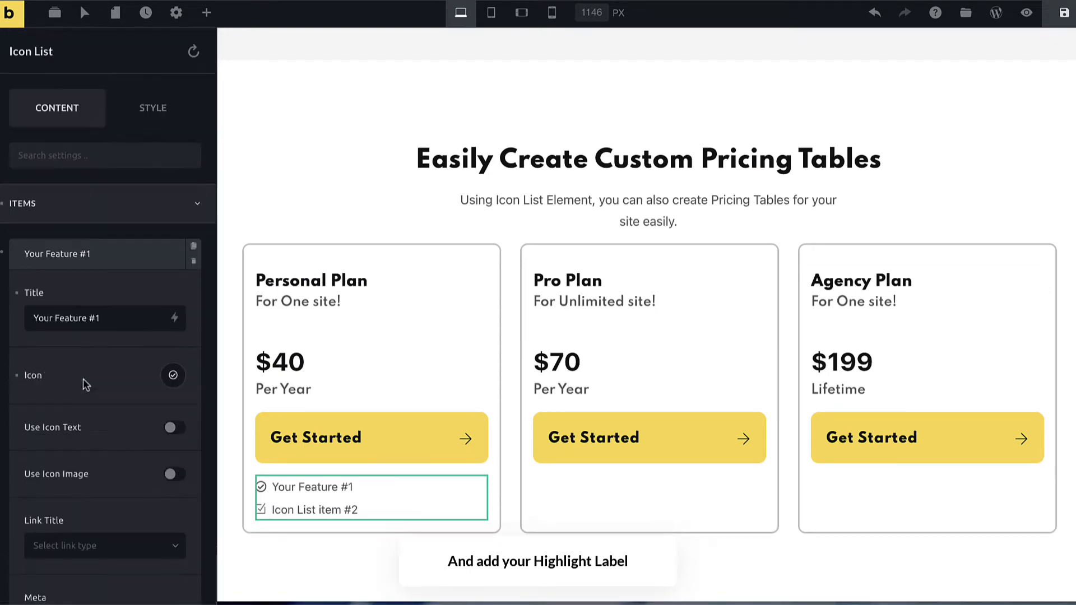
left_click(100, 250)
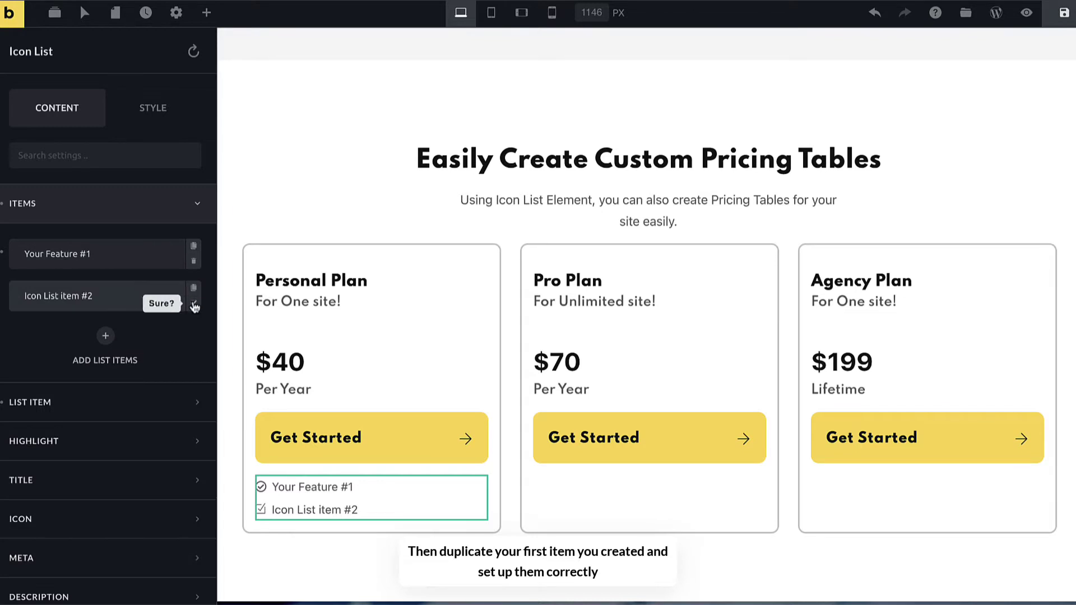
left_click(194, 303)
left_click(194, 247)
left_click(194, 246)
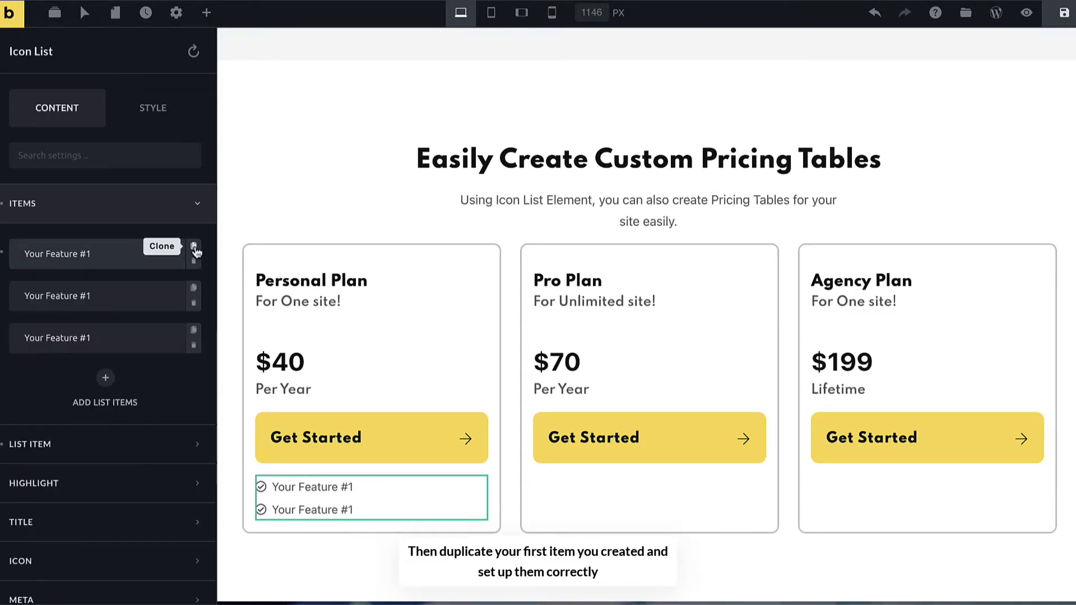
left_click(194, 246)
left_click(194, 246)
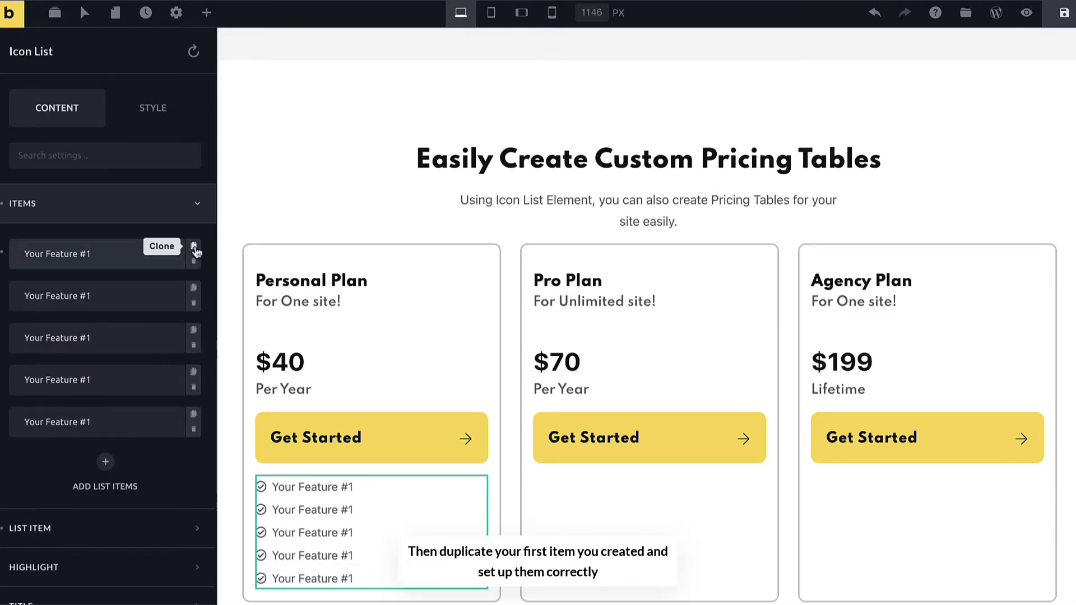
Step: Retitle the second list item as "Your Feature #2"
scroll(125, 291, "down", 1)
left_click(120, 278)
left_click(118, 342)
key("BackSpace")
type("2")
left_click(120, 309)
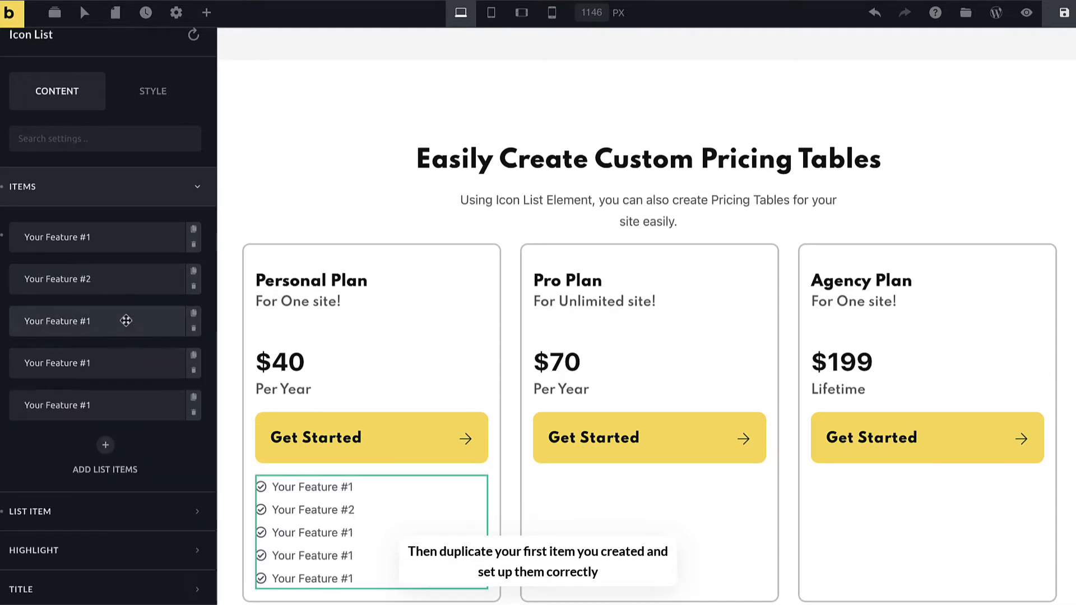
Step: Retitle the third list item as "Your Feature #3"
left_click(123, 321)
left_click(107, 385)
key("BackSpace")
type("3")
left_click(112, 328)
Step: Retitle the fourth list item as "Your Feature #4"
left_click(117, 363)
left_click(118, 427)
key("BackSpace")
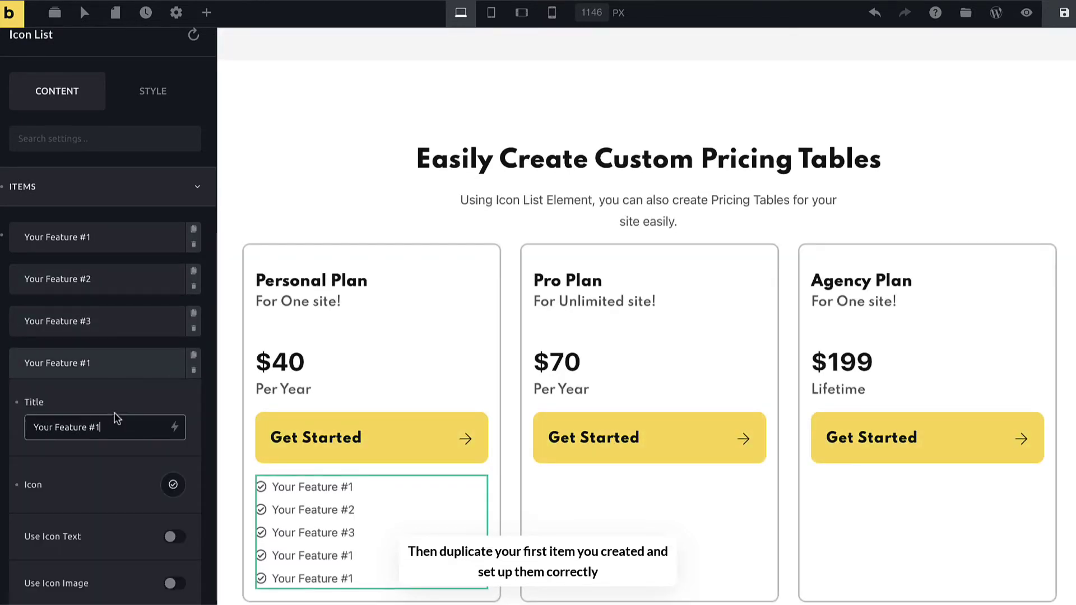
type("4")
left_click(115, 363)
Step: Retitle the fifth list item as "Your Feature #5"
left_click(115, 405)
left_click(128, 466)
left_click(120, 402)
Step: Set both the vertical alignment and the alignment of the list items to Center
scroll(125, 413, "down", 3)
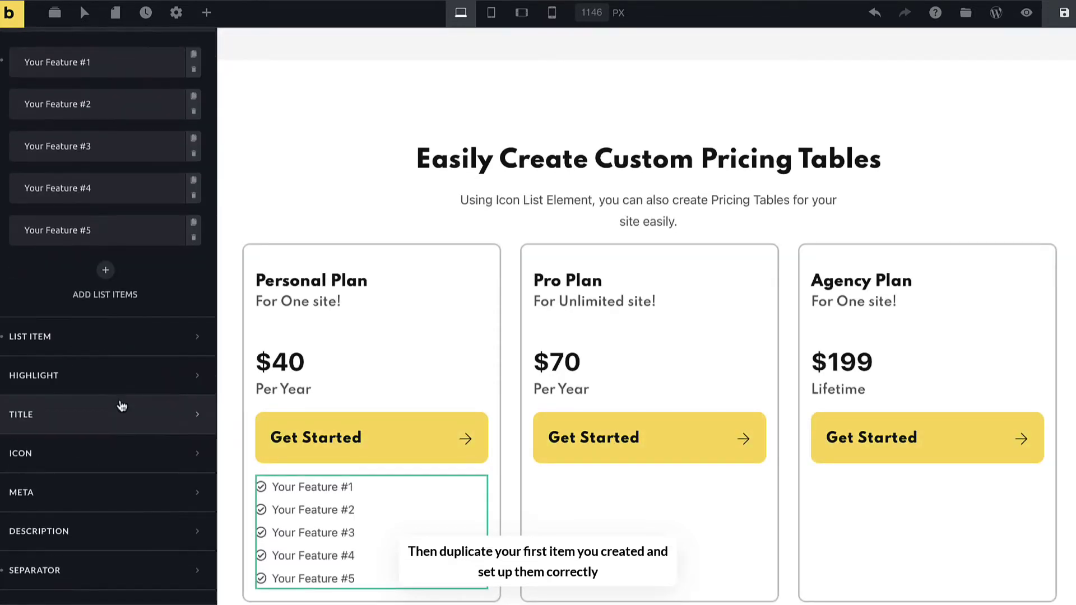
left_click(97, 339)
scroll(96, 342, "up", 1)
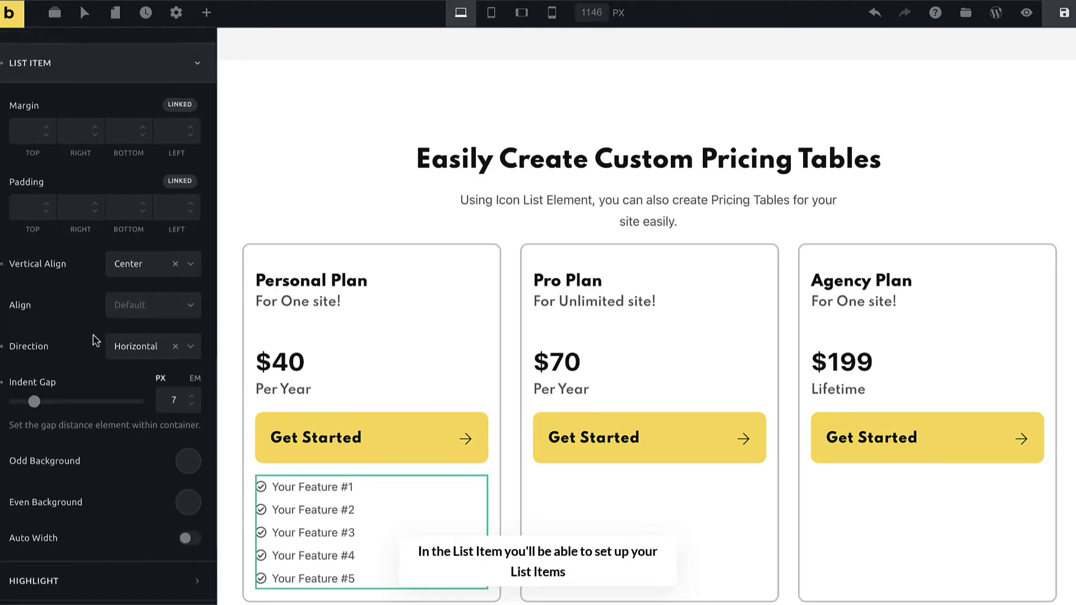
left_click(128, 279)
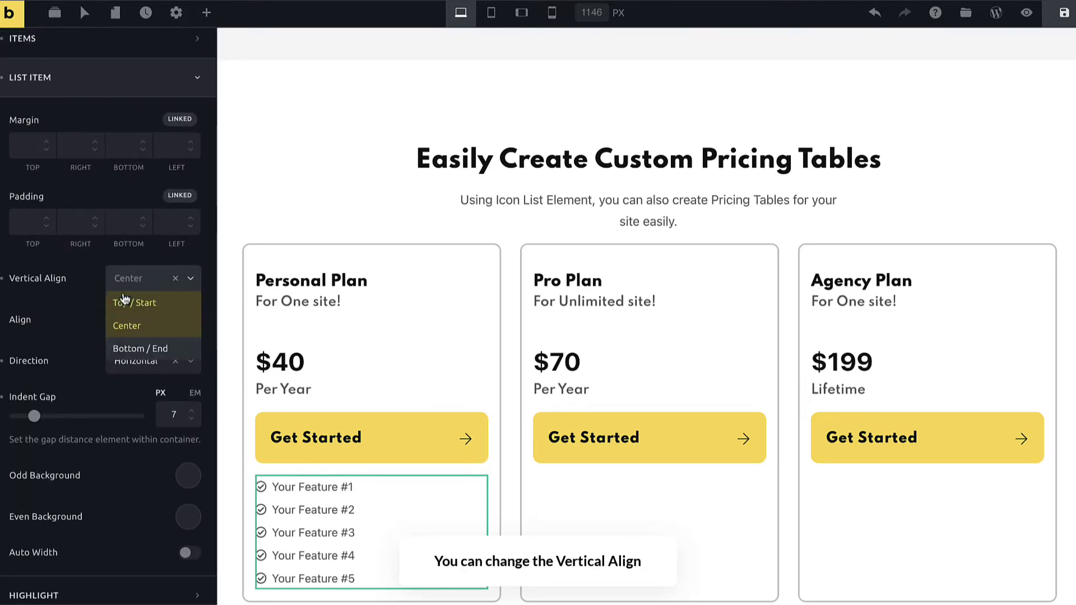
left_click(122, 320)
left_click(123, 317)
left_click(124, 364)
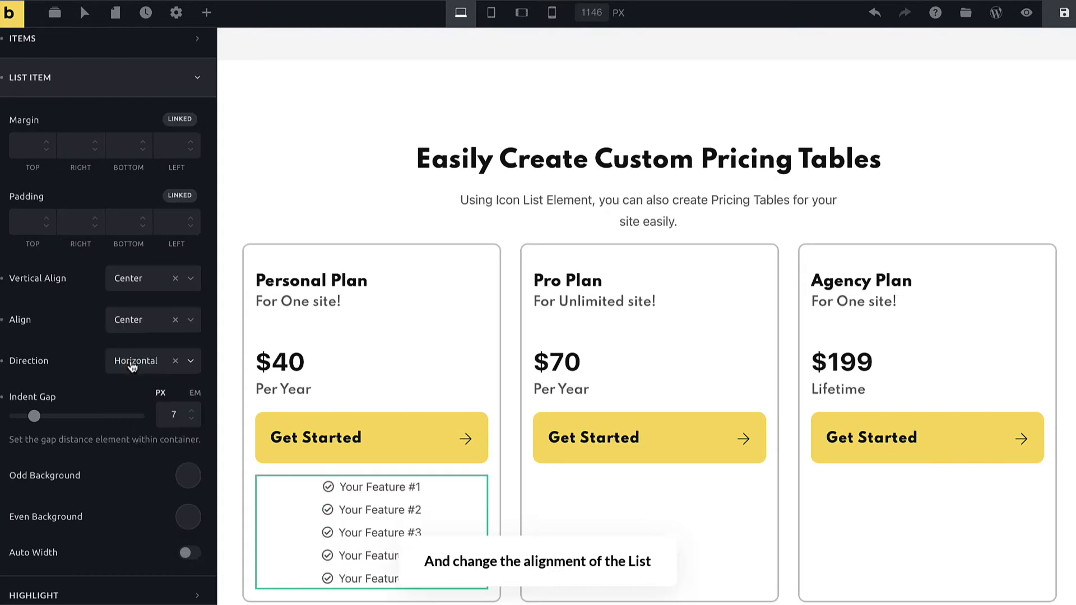
Step: Set the list items' indent gap to 8 px and their direction to reversed horizontal
scroll(417, 500, "down", 3)
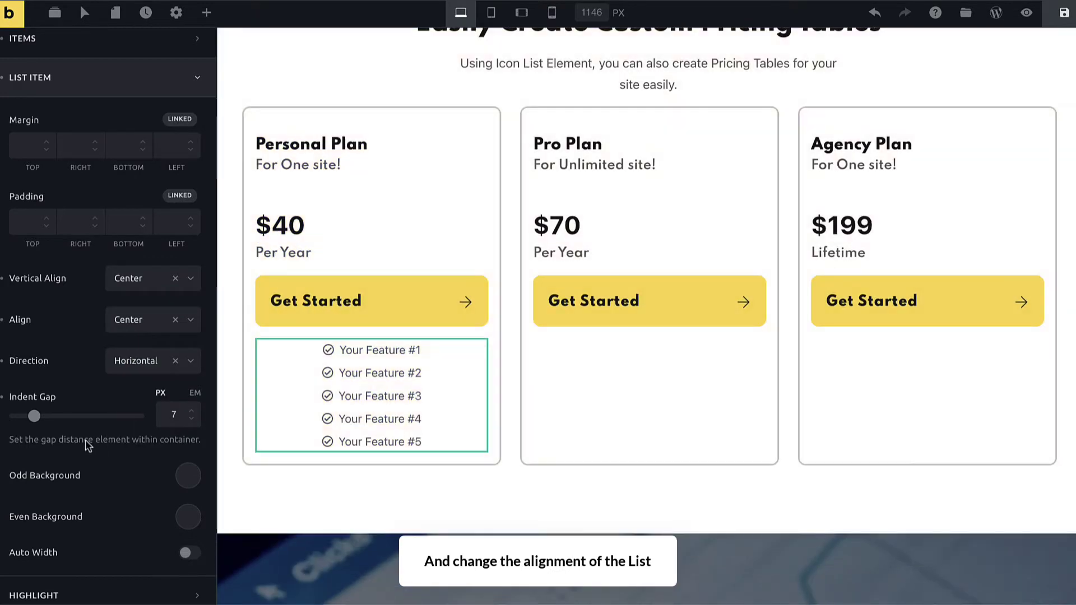
mouse_move(34, 416)
left_mouse_down()
mouse_move(65, 421)
mouse_move(37, 420)
left_mouse_up()
left_click(129, 374)
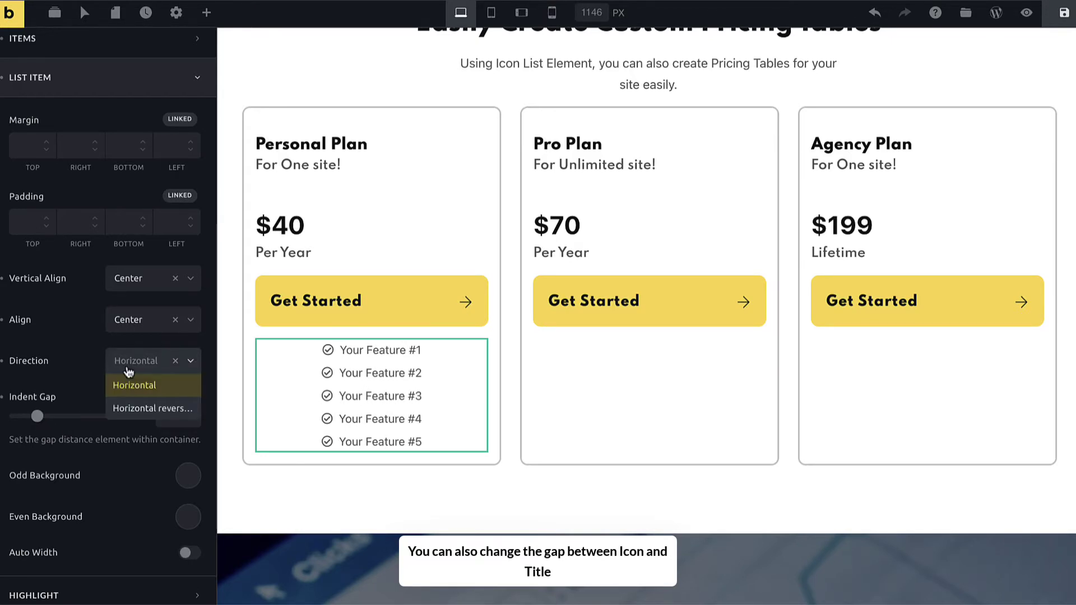
left_click(133, 407)
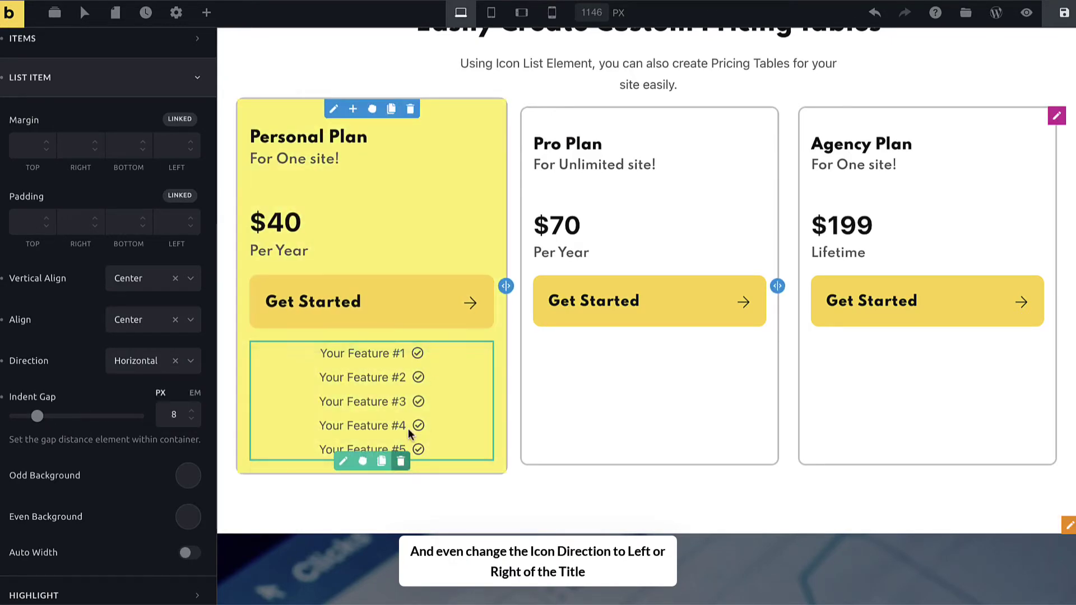
Step: Set the list items' direction to Horizontal so the icons precede the titles
left_click(128, 368)
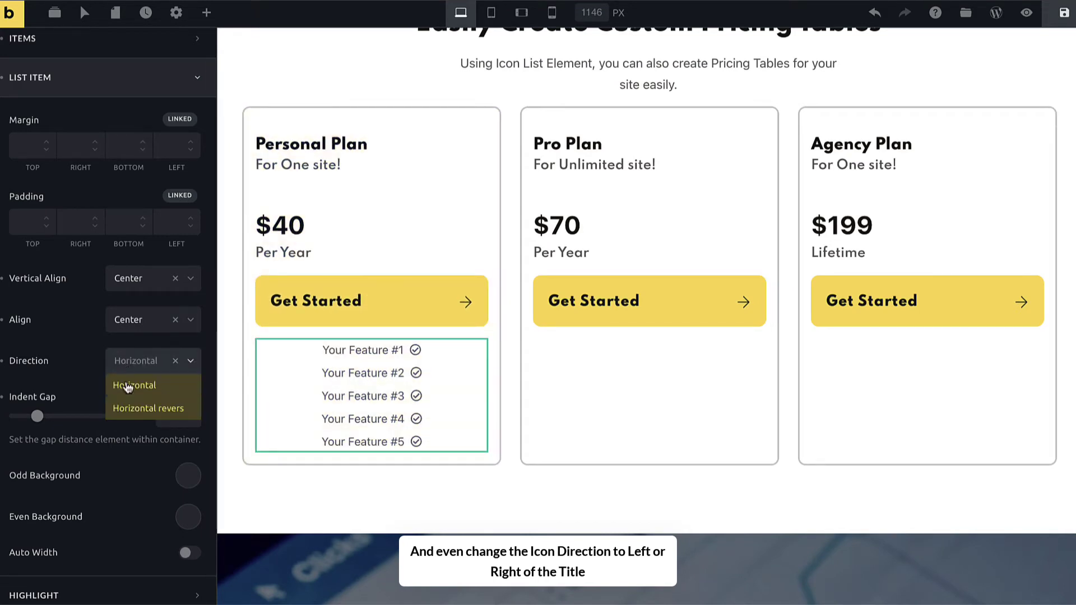
left_click(128, 385)
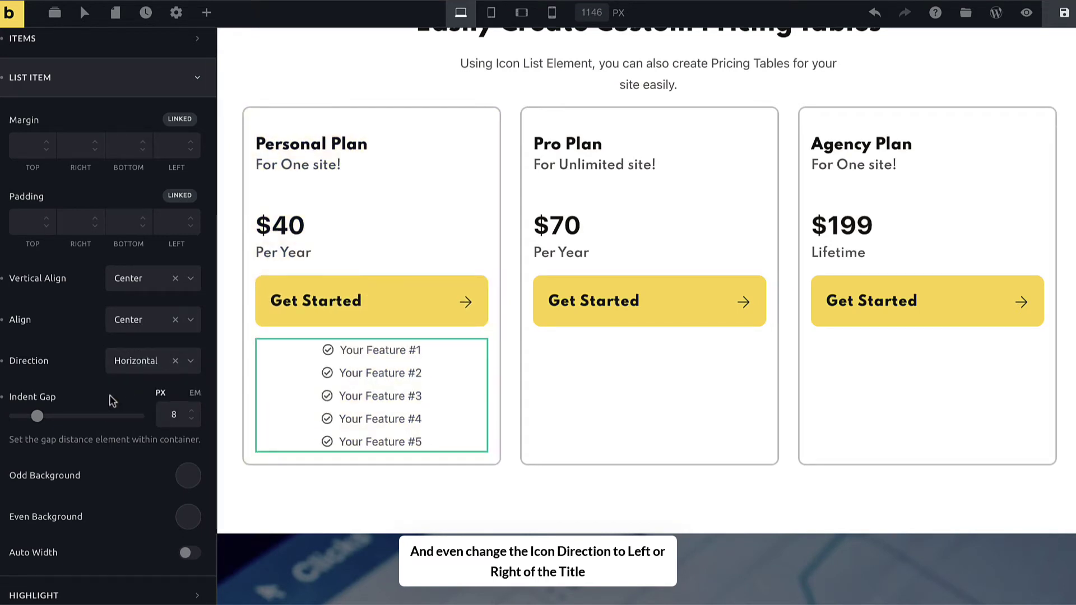
Step: Set the odd list items' background to grey (158, 158, 158) at 0.26 opacity
left_click(188, 475)
left_click(116, 367)
left_click(94, 367)
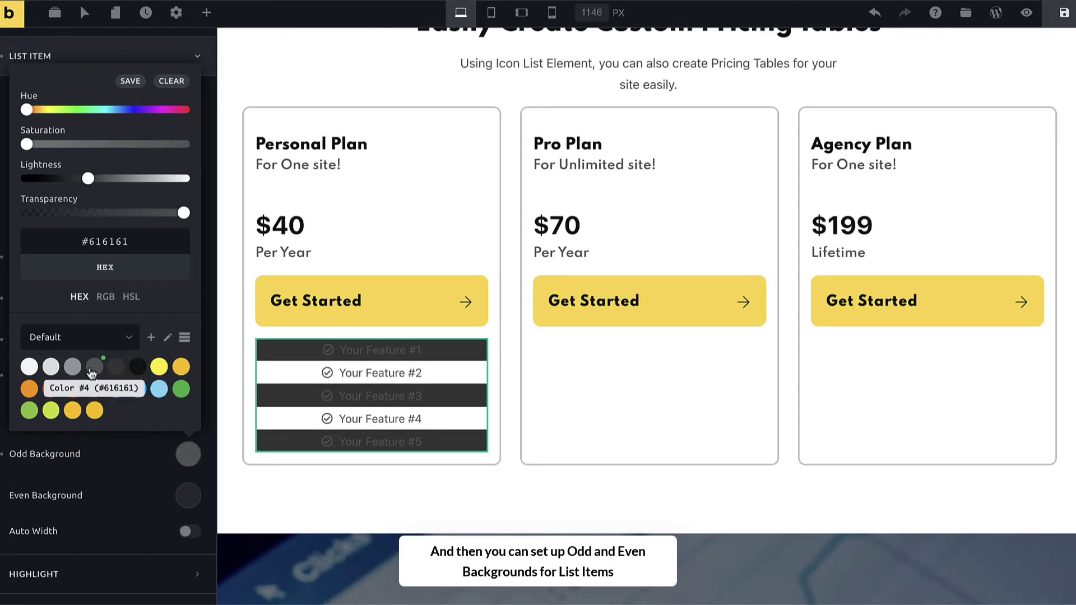
left_click(73, 366)
left_click_drag(126, 212, 67, 216)
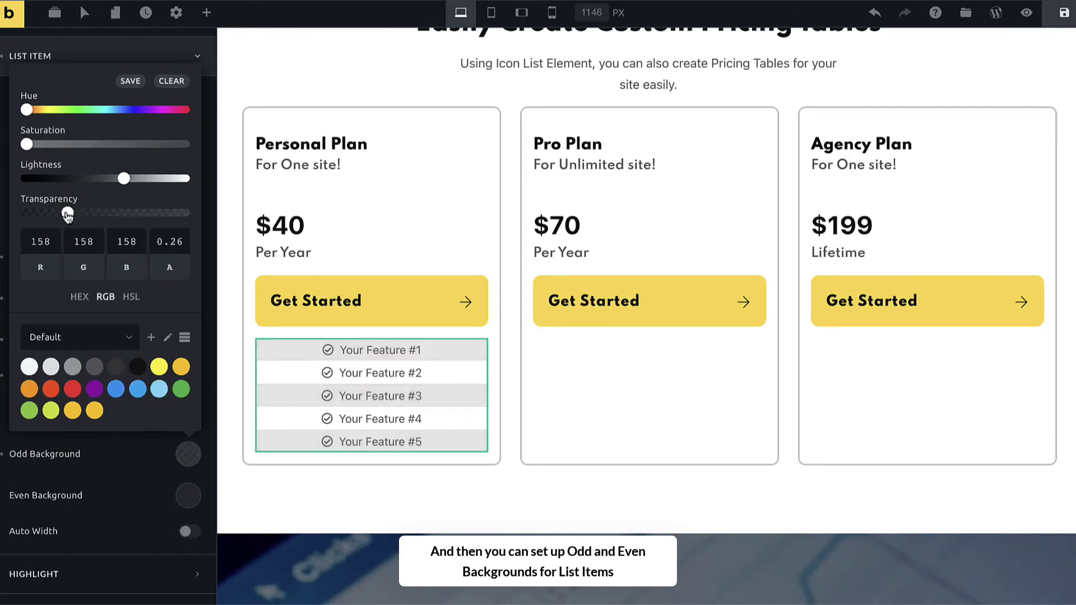
Step: Try the grey background (158, 158, 158) at 0.26 opacity on the even list items instead, and clear both the odd and even backgrounds
left_click(187, 502)
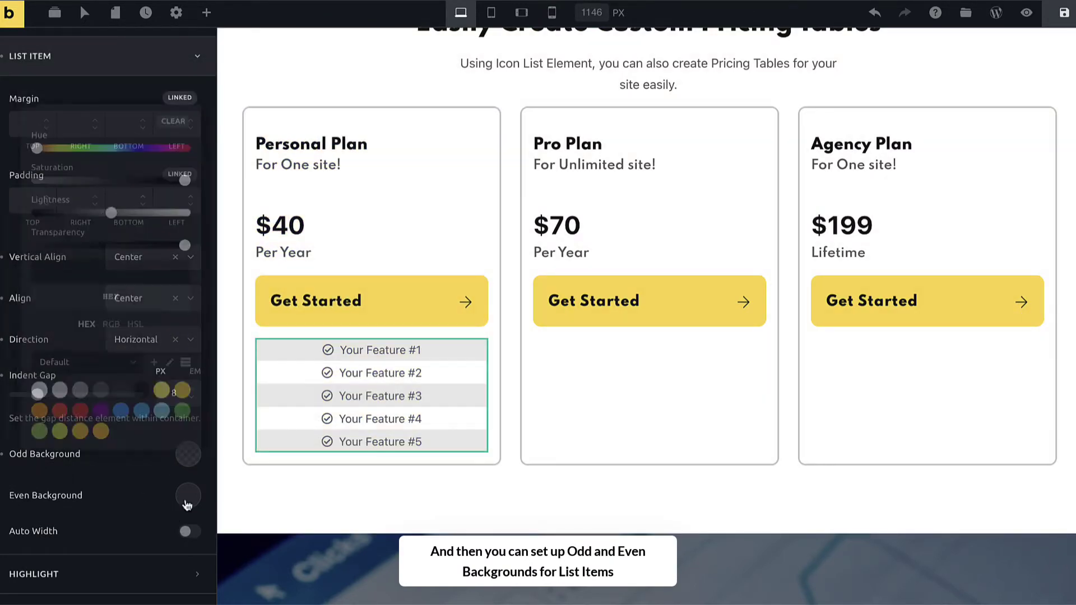
left_click(187, 495)
left_click(72, 408)
left_click(67, 254)
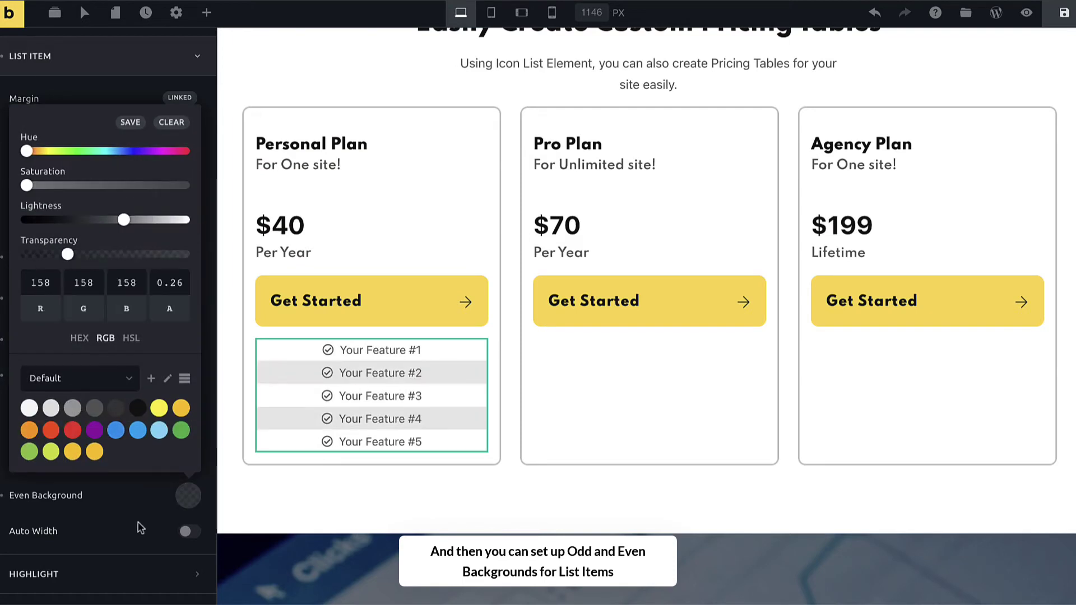
left_click(141, 528)
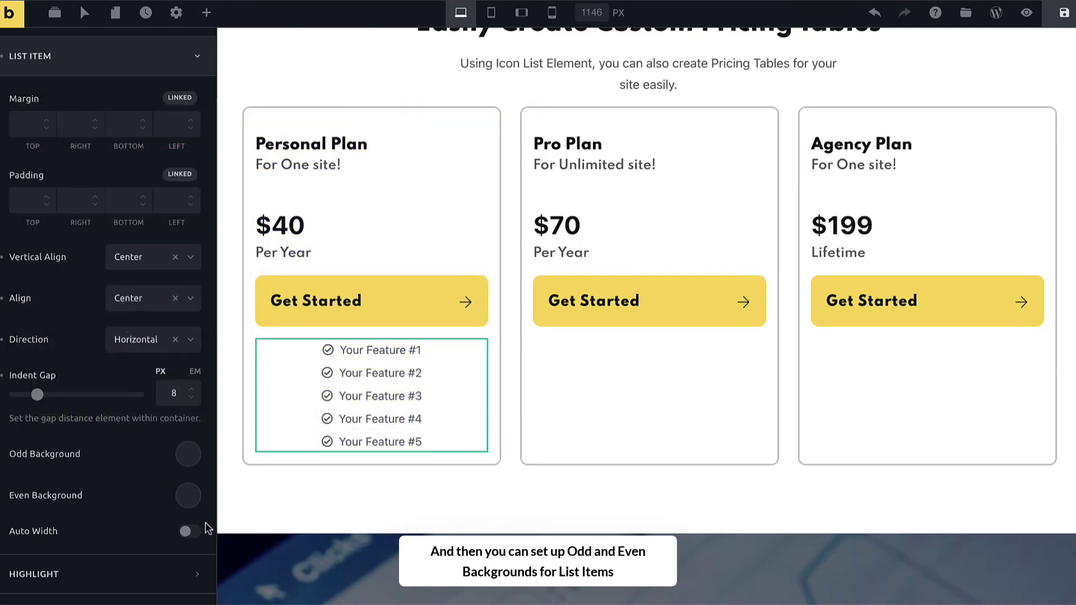
Step: Look through the remaining list item settings and the highlight's label and content styling settings
left_click(193, 536)
left_click(191, 532)
scroll(159, 493, "down", 2)
scroll(157, 488, "up", 2)
scroll(72, 288, "up", 2)
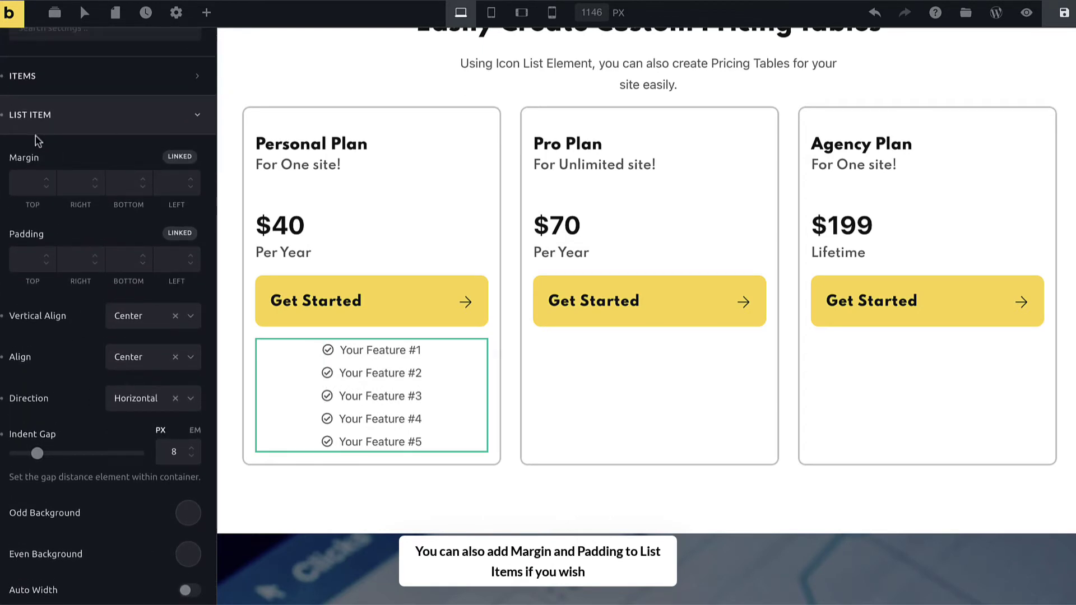
left_click(37, 126)
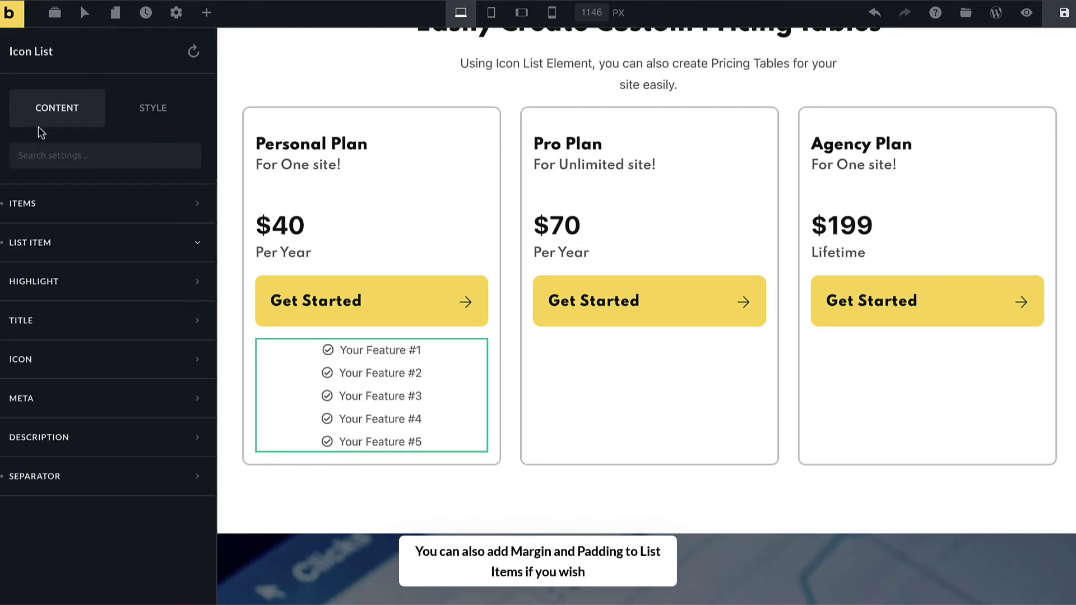
left_click(31, 296)
scroll(40, 273, "down", 4)
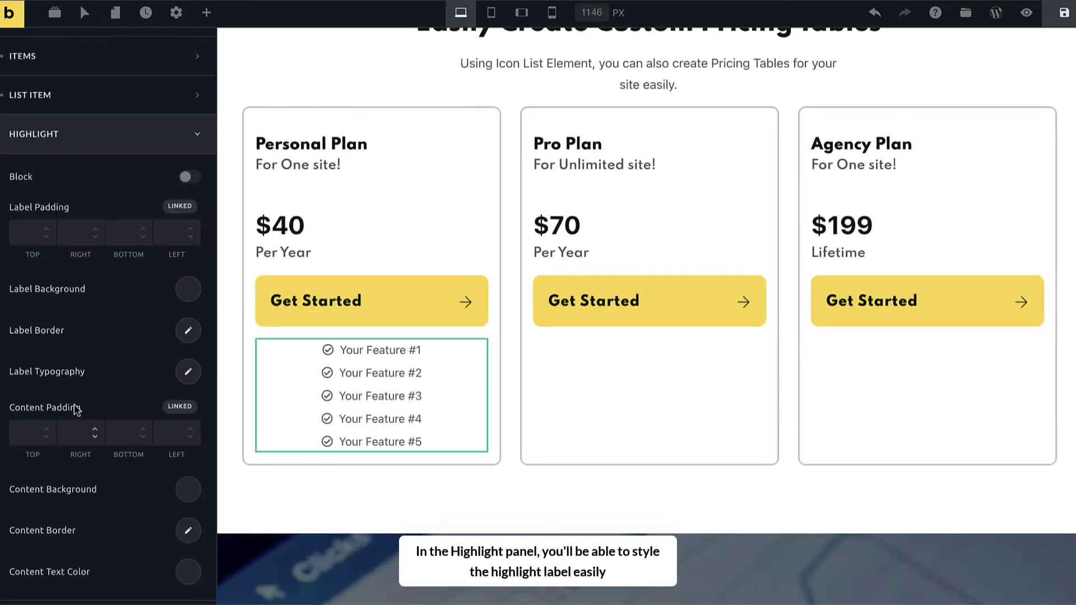
scroll(86, 214, "down", 2)
scroll(85, 209, "up", 1)
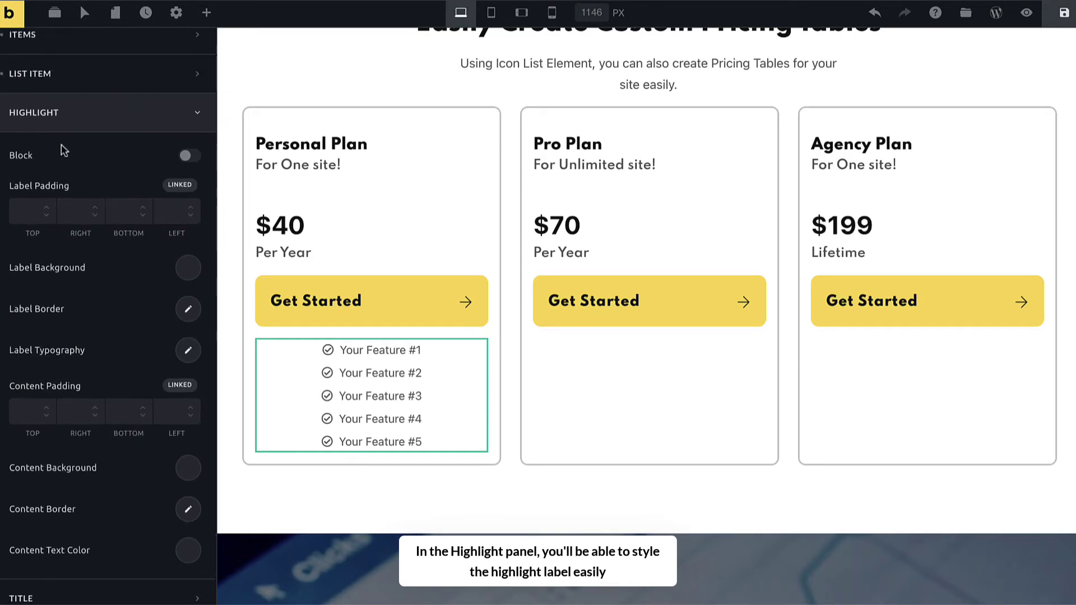
left_click(52, 127)
Step: Set the list titles' typography to the Spartan font family with a font weight of 600
left_click(54, 316)
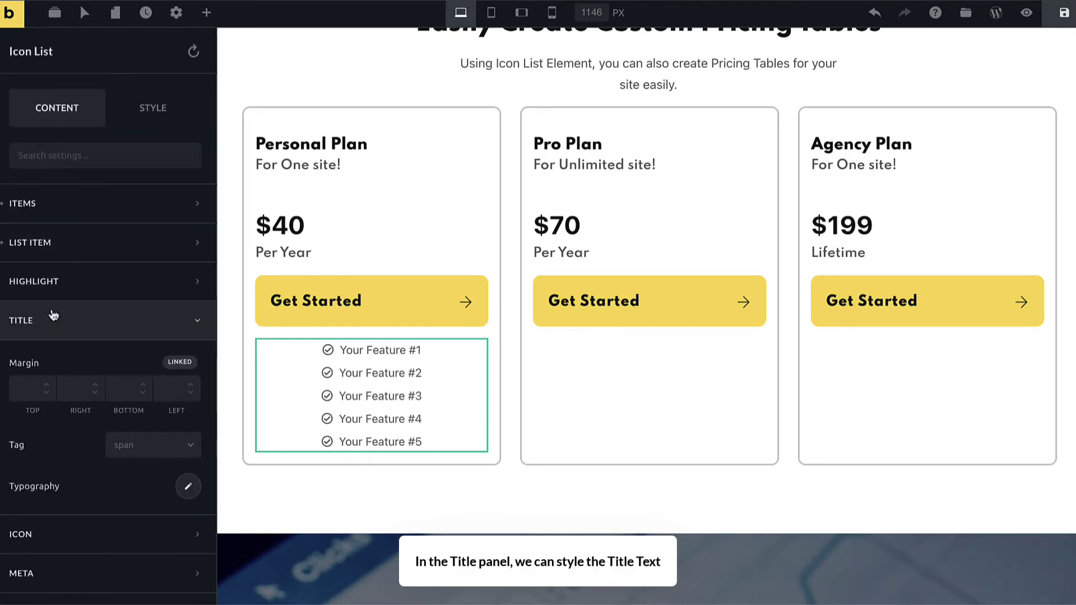
scroll(53, 315, "down", 4)
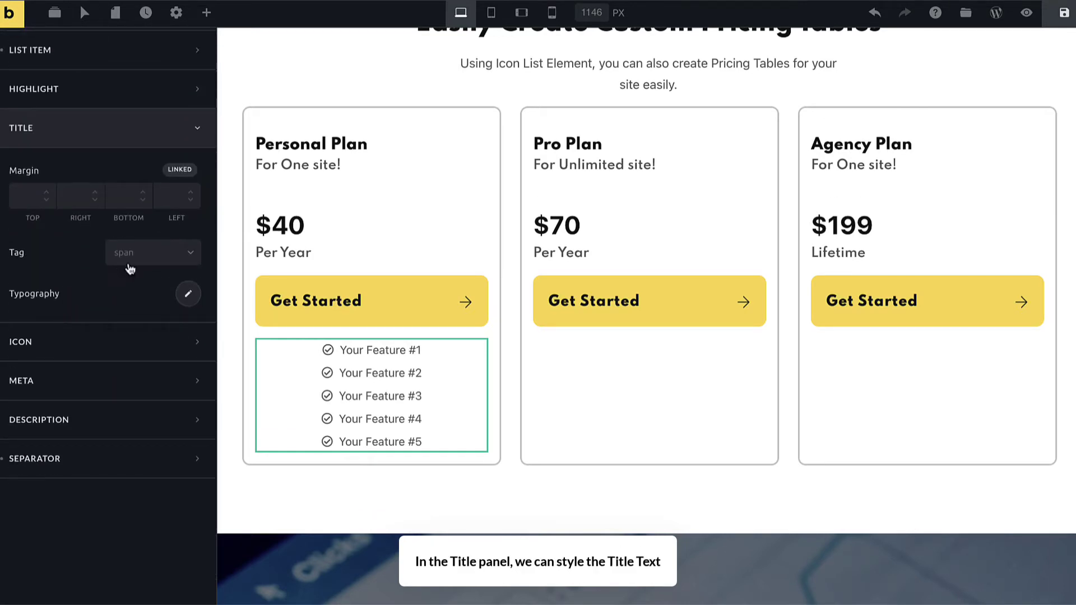
left_click(145, 261)
left_click(179, 297)
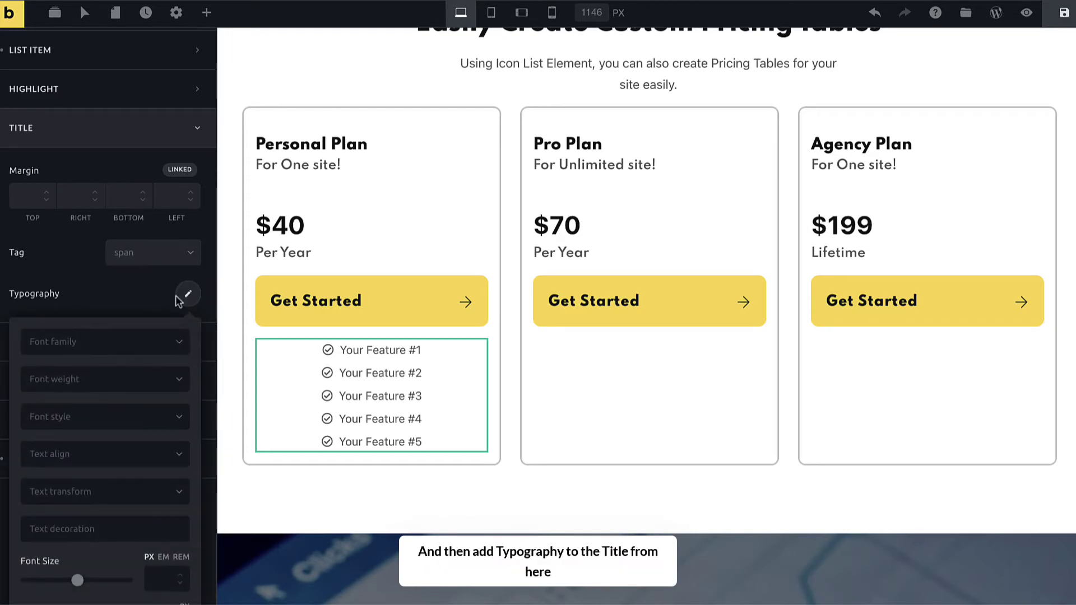
left_click(95, 342)
type("spar")
left_click(88, 391)
left_click(88, 380)
left_click(70, 522)
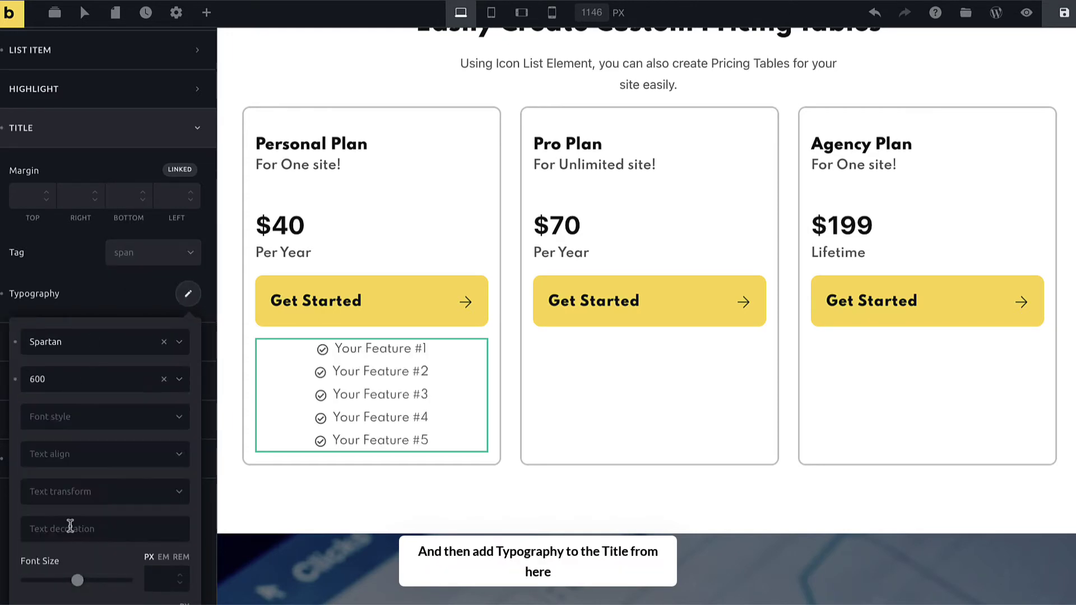
left_click(161, 305)
Step: Enable the circle option for the list icons and set the icon background to red #f44336
left_click(84, 339)
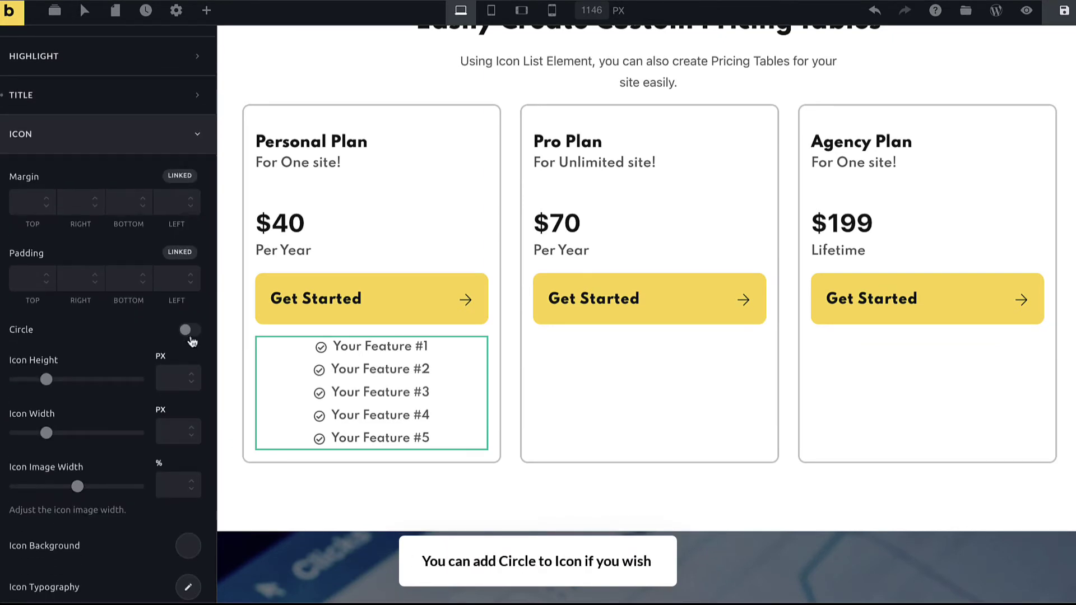
left_click(189, 330)
scroll(188, 335, "down", 3)
left_click(176, 440)
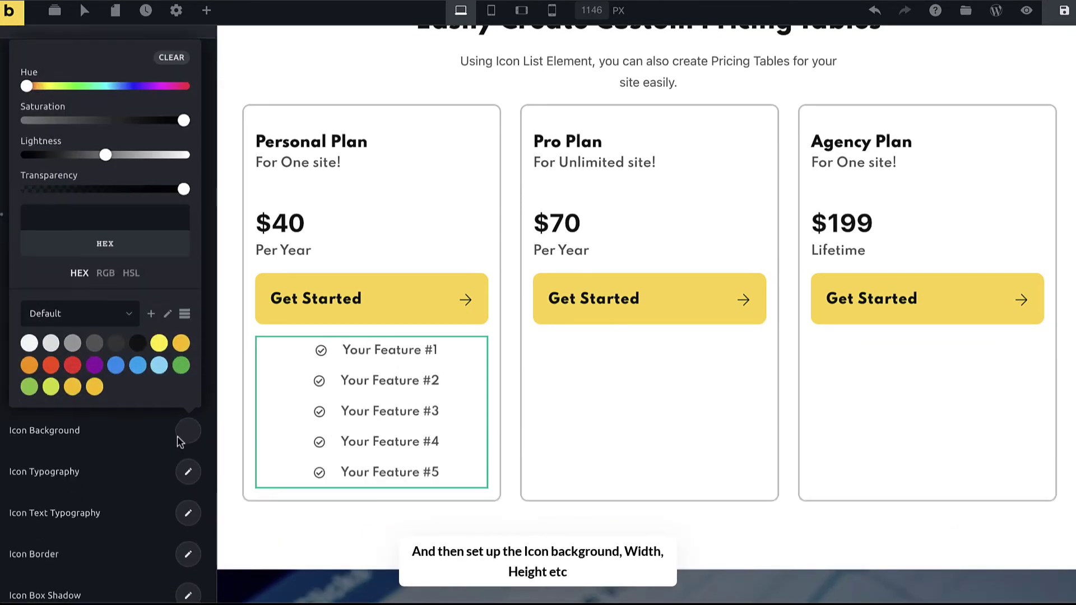
left_click(75, 381)
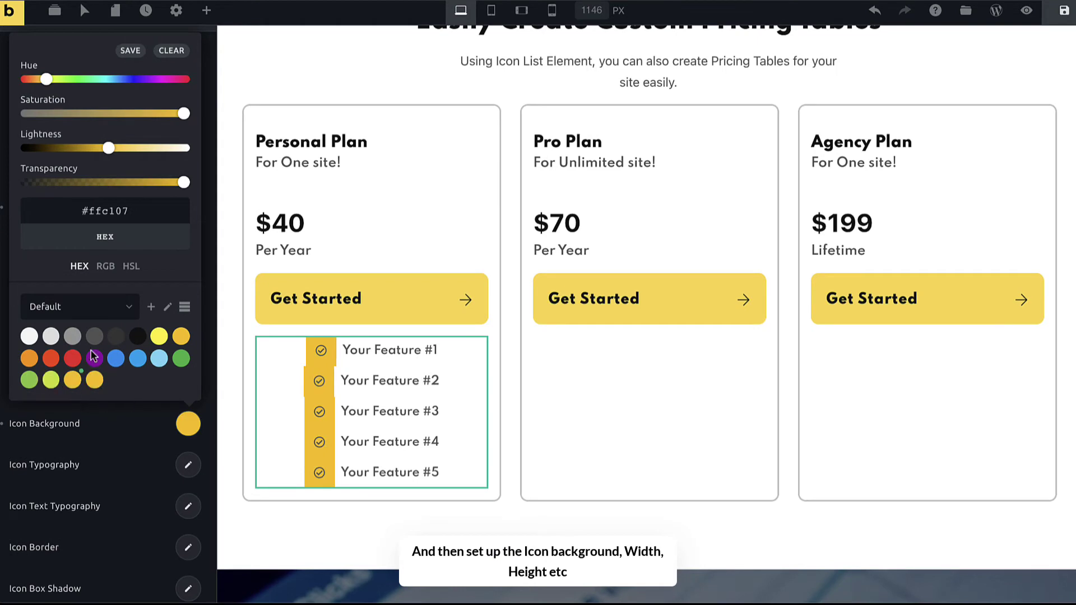
left_click(72, 336)
left_click(72, 358)
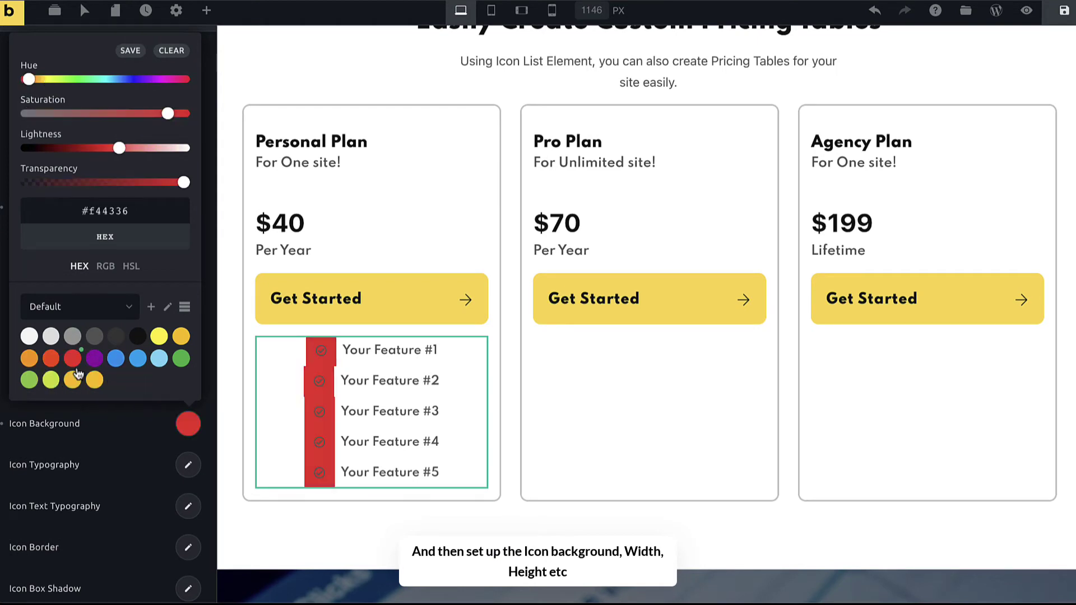
left_click(124, 425)
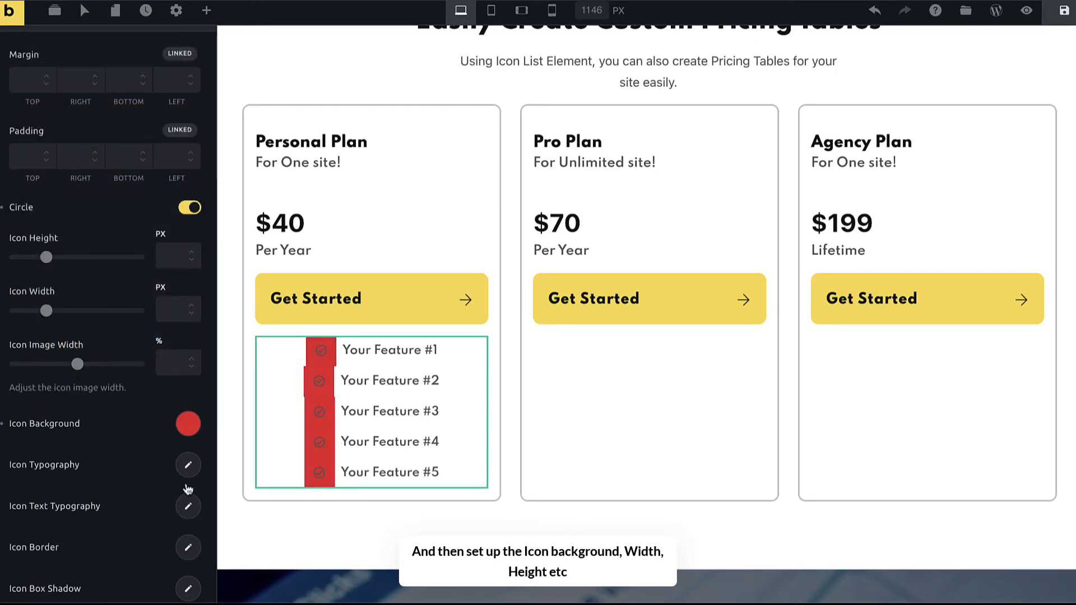
Step: Set the text color in the icon typography to white #ffffff
left_click(188, 468)
left_click(177, 384)
left_click_drag(104, 523, 214, 517)
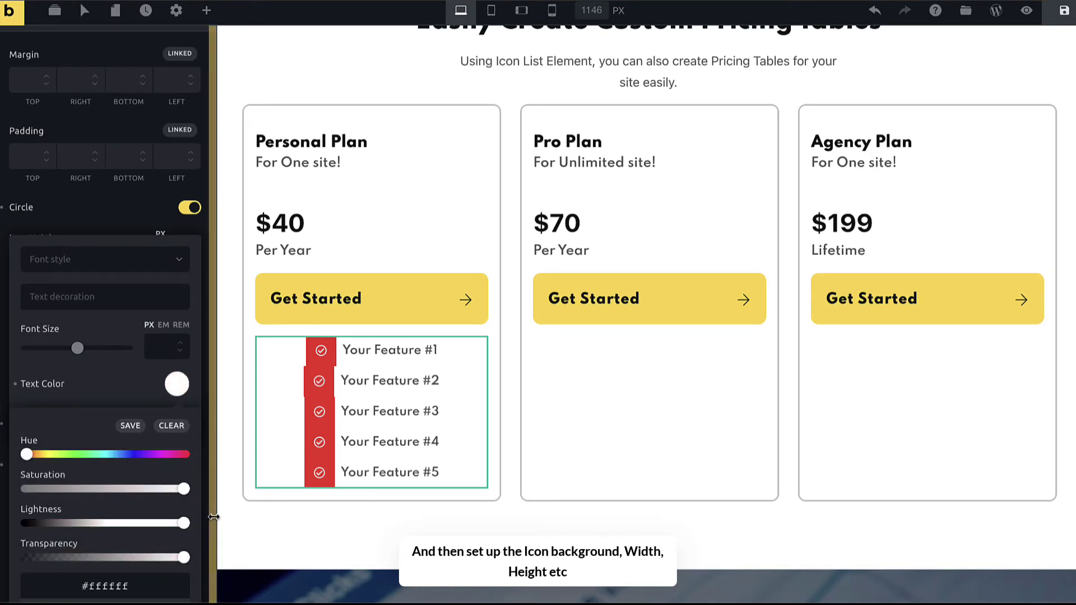
left_click(147, 388)
key("Escape")
Step: Set the icon border radius to 100 on all four linked corners
scroll(59, 348, "down", 3)
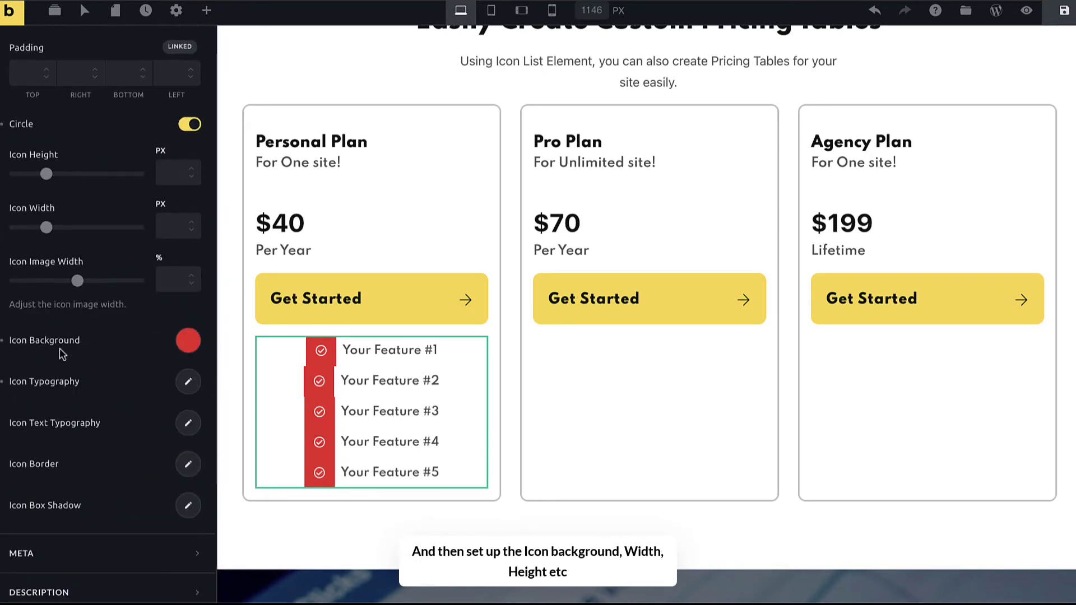
left_click(188, 463)
type("10")
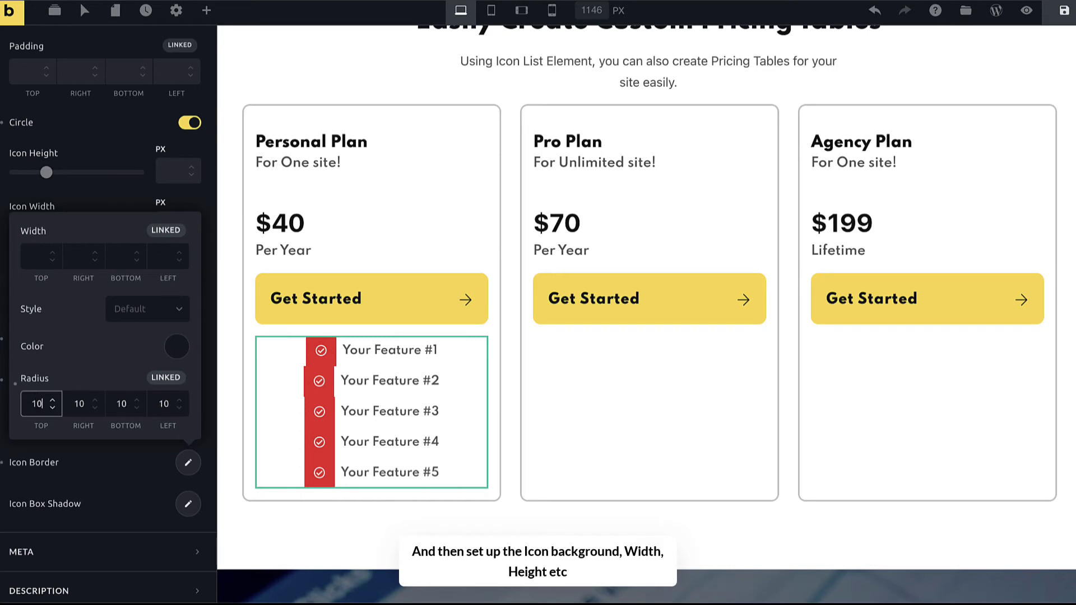
type("0")
key("Escape")
Step: Set both the icon width and the icon height to 20 px
scroll(56, 392, "up", 3)
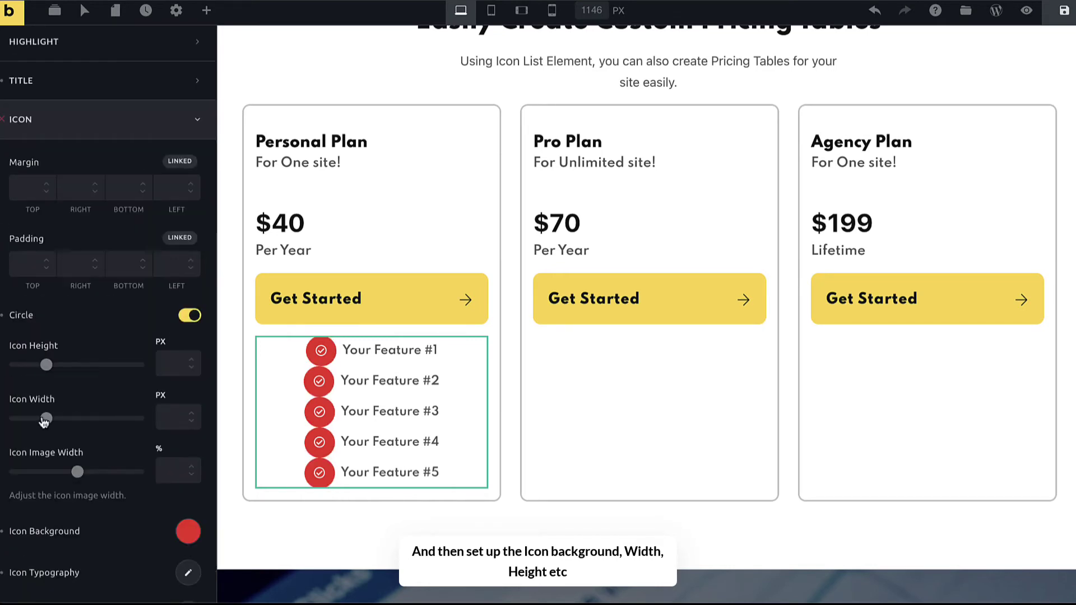
left_click_drag(45, 418, 26, 418)
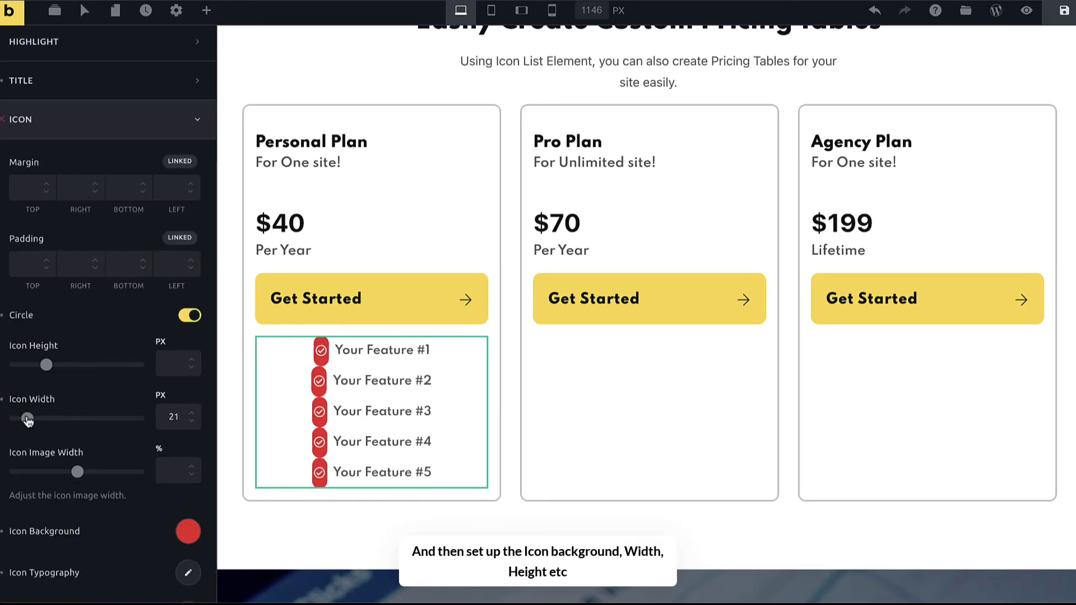
left_click(164, 360)
type("10")
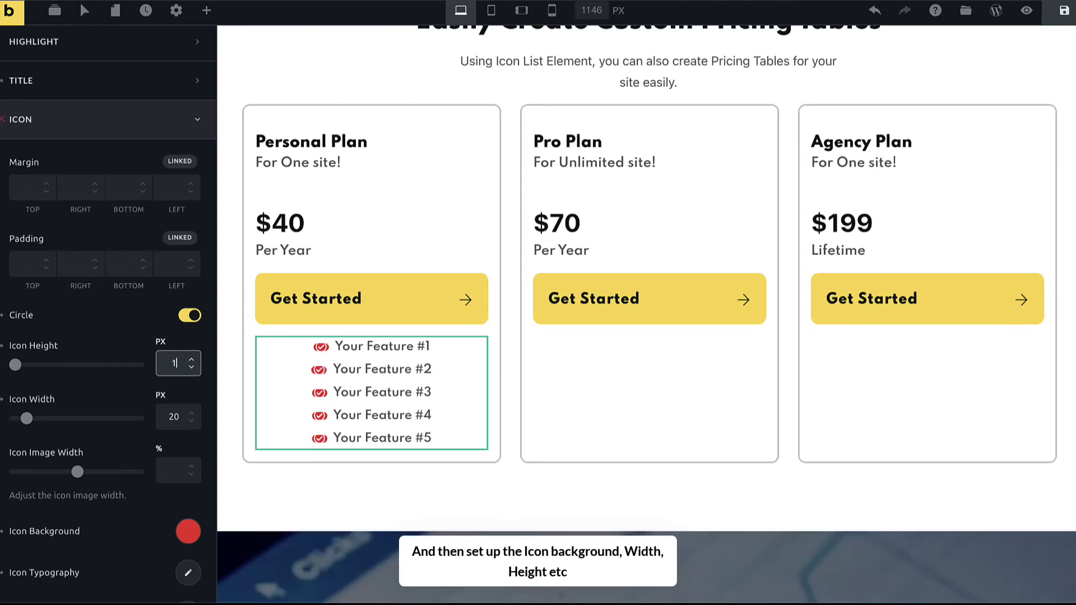
key("BackSpace")
type("20")
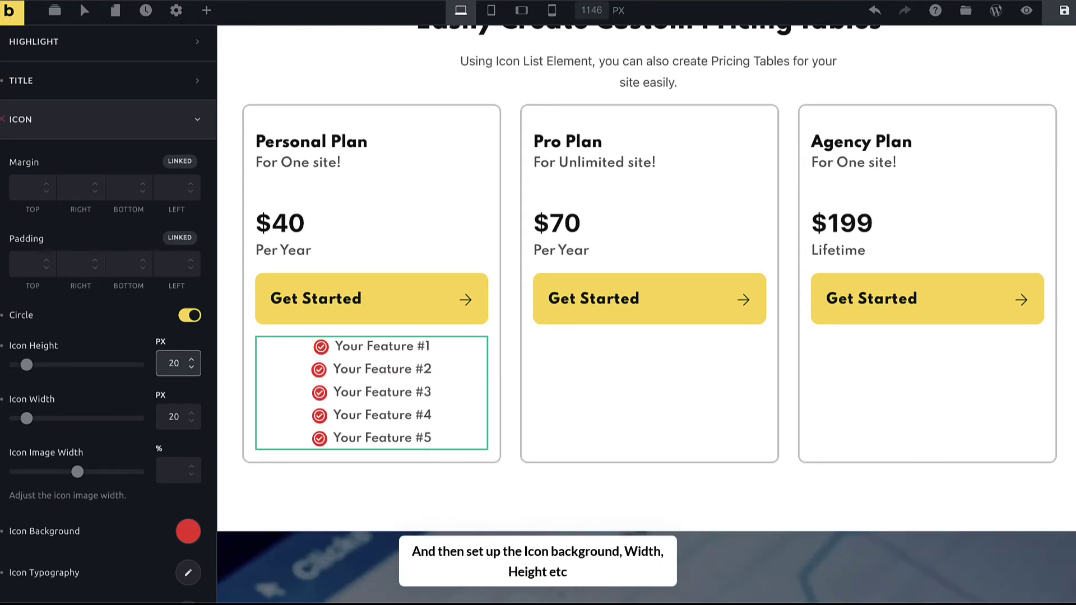
Step: Reset the icon circle, height, width and background settings to their defaults
scroll(151, 351, "up", 3)
scroll(140, 370, "down", 2)
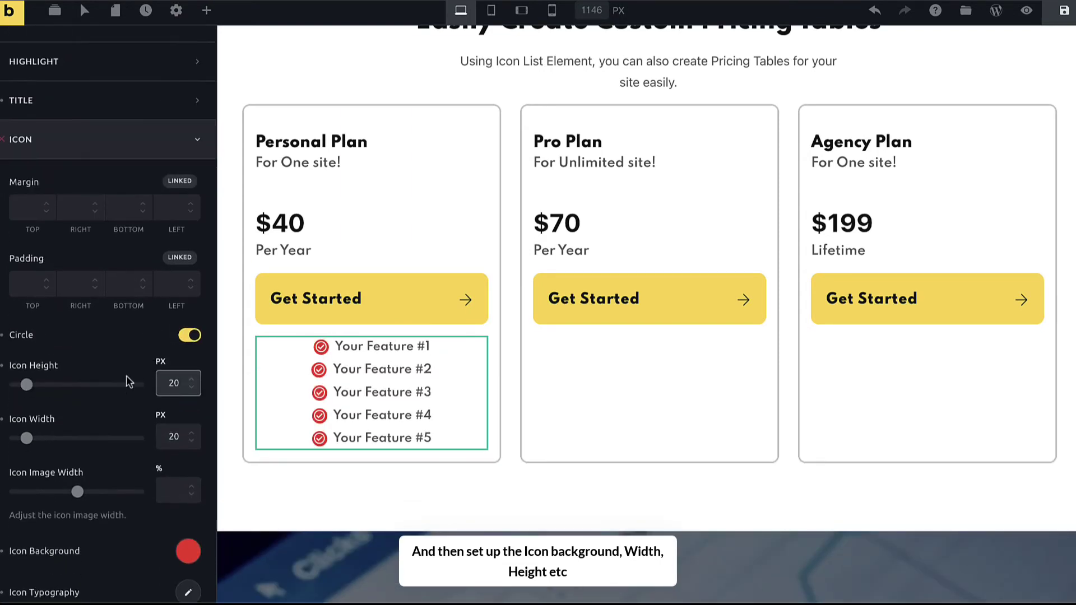
left_click(5, 366)
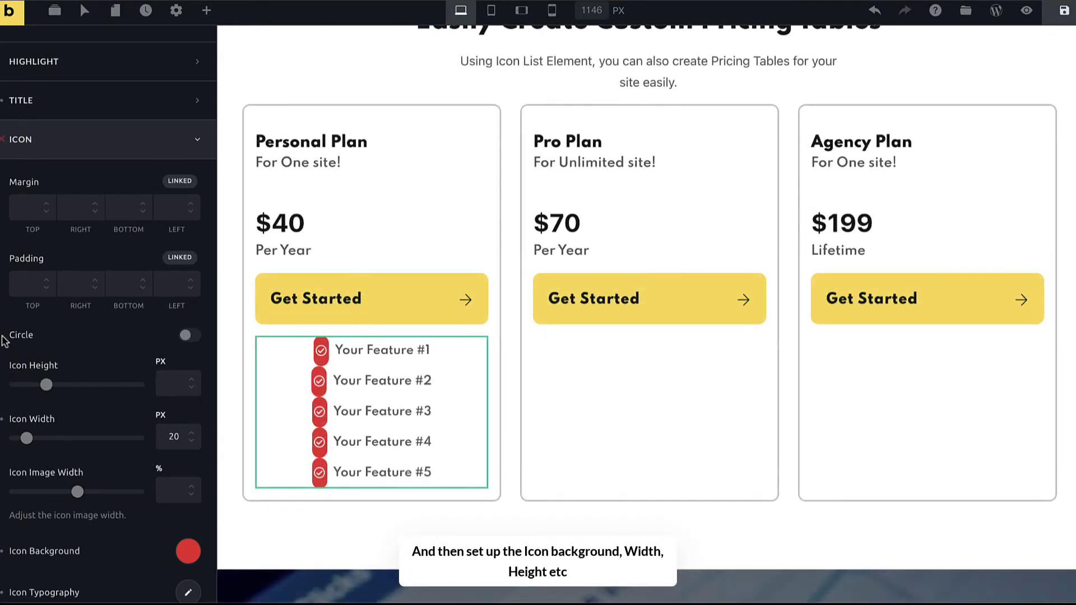
left_click(3, 420)
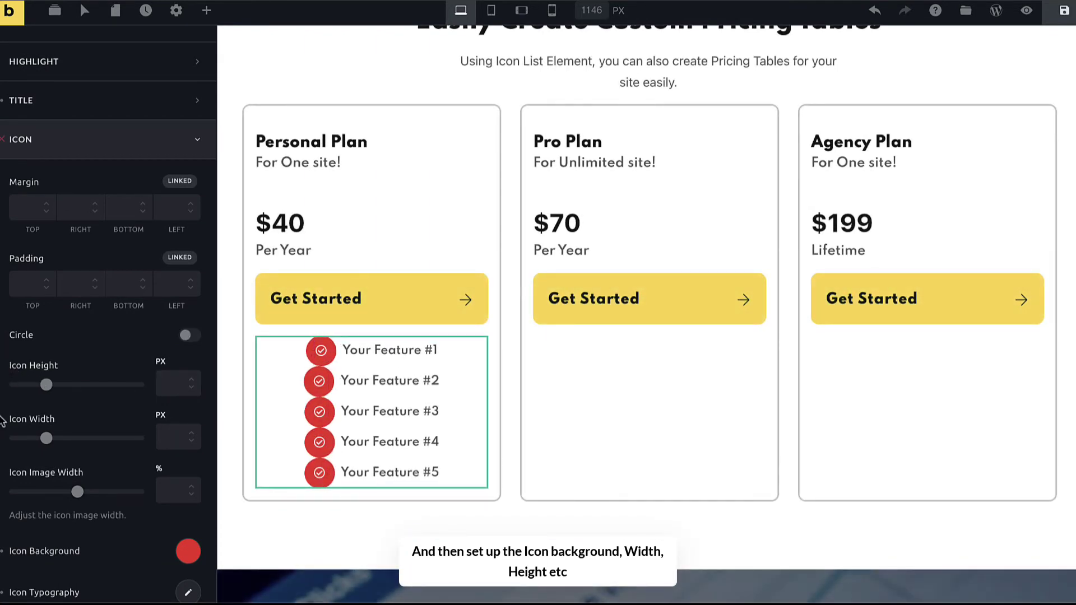
left_click(2, 552)
Step: Set the text color in the icon typography to red #f44336
scroll(101, 549, "down", 1)
left_click(183, 544)
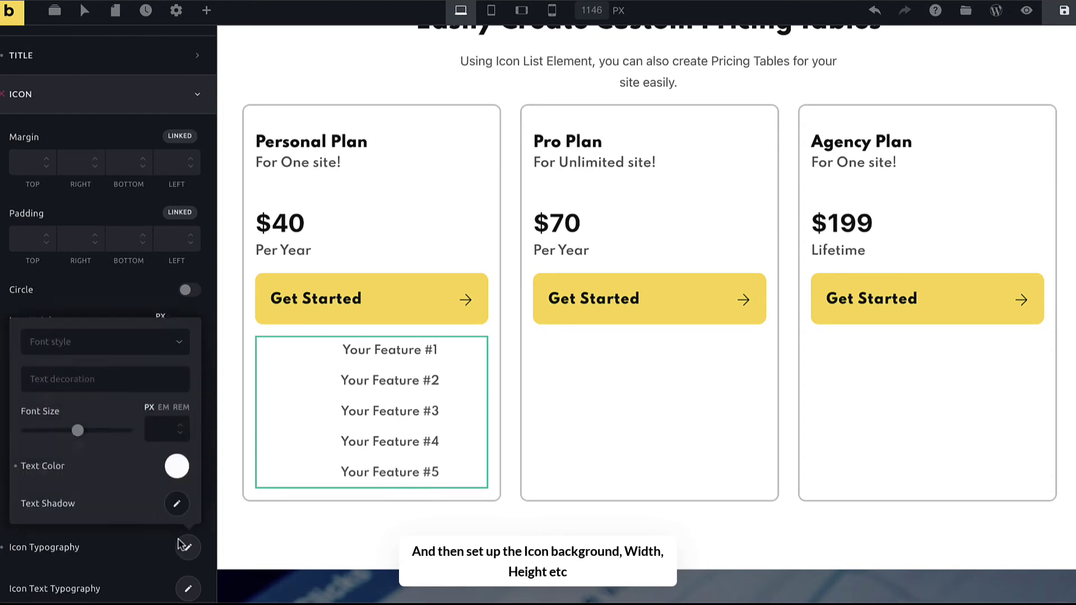
scroll(168, 449, "down", 2)
left_click(176, 366)
scroll(151, 478, "down", 3)
left_click(73, 568)
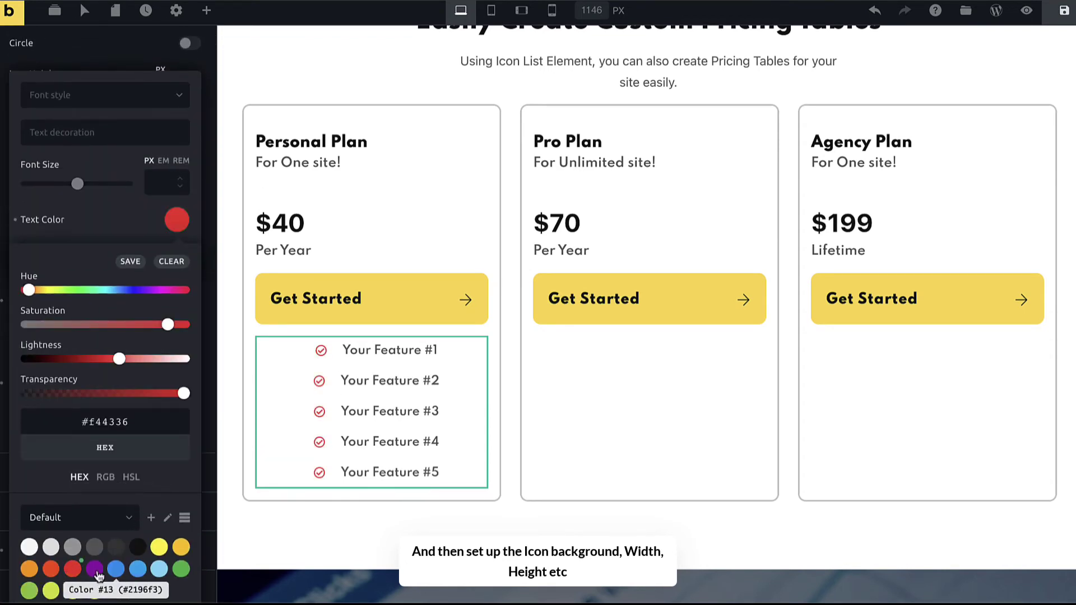
left_click(99, 117)
left_click(137, 332)
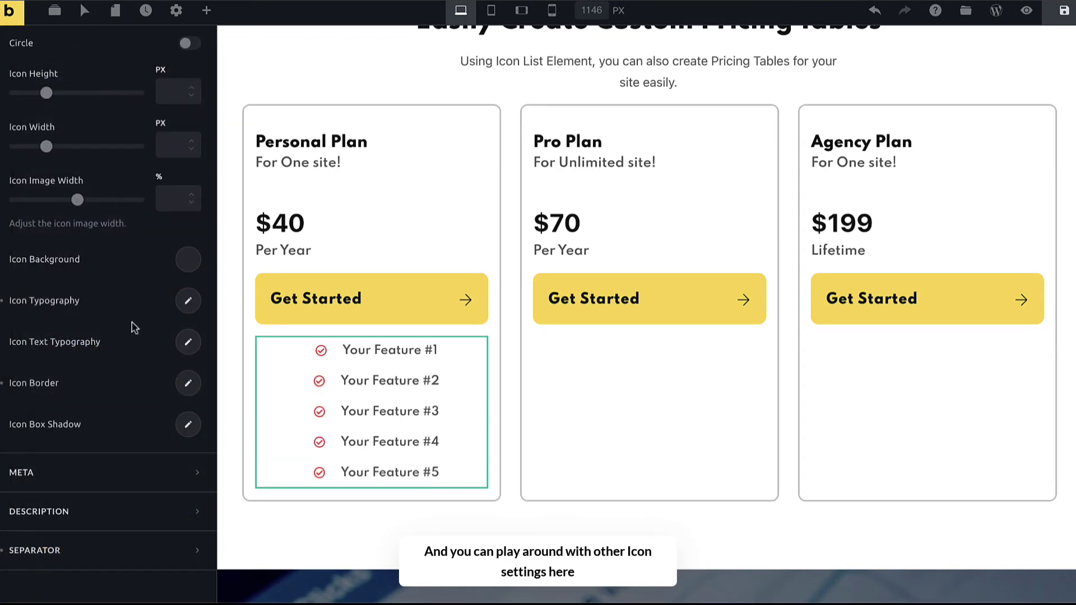
scroll(134, 328, "up", 5)
scroll(128, 328, "down", 3)
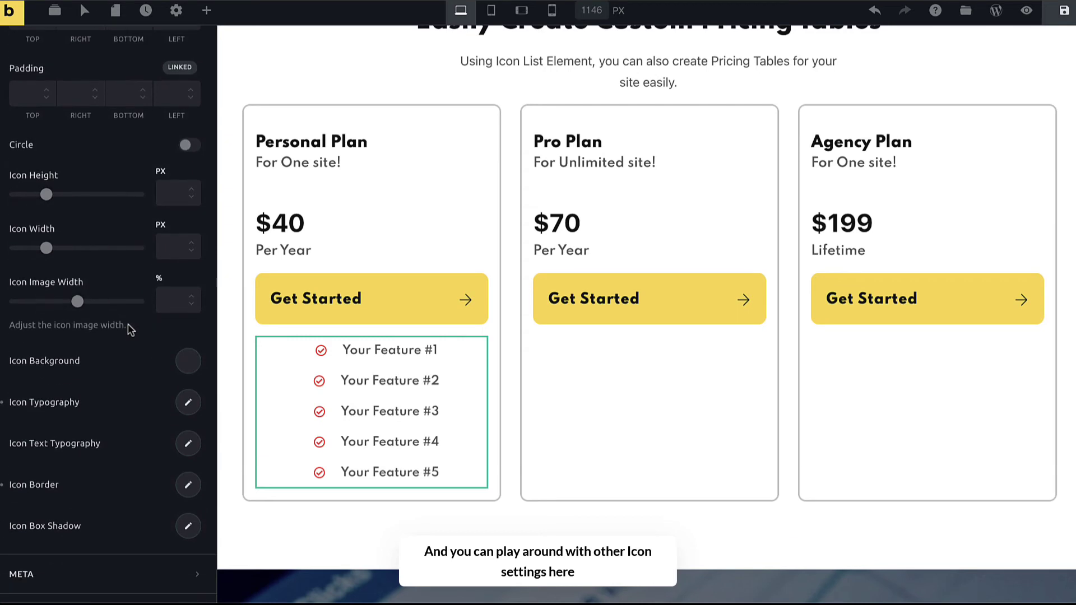
scroll(115, 324, "down", 3)
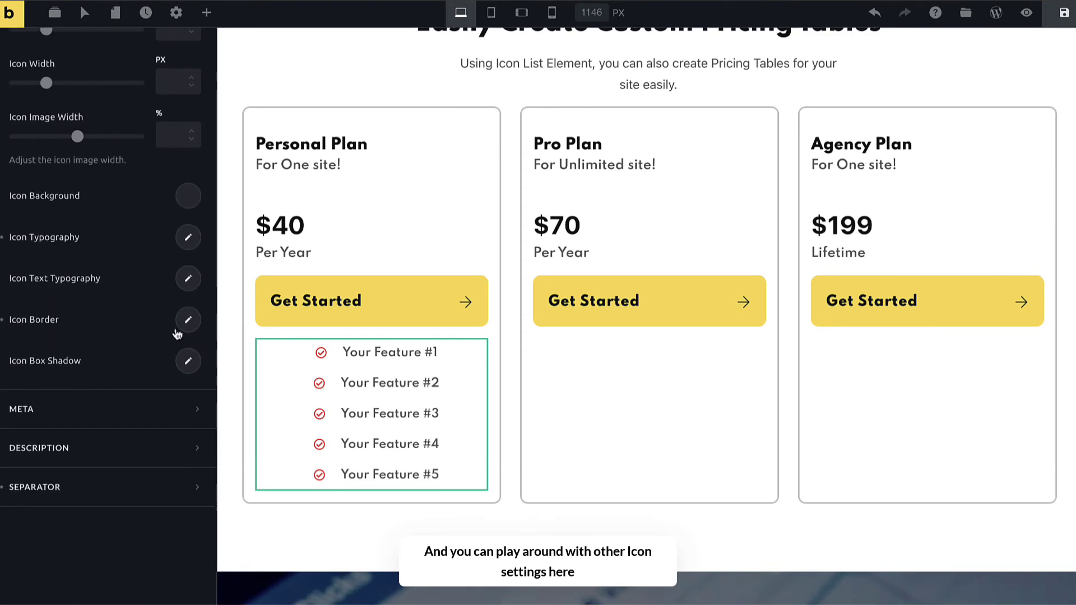
Step: Review the icon border settings and the typography options for the meta text of the icon list
left_click(186, 320)
left_click(186, 322)
scroll(129, 331, "down", 2)
left_click(82, 349)
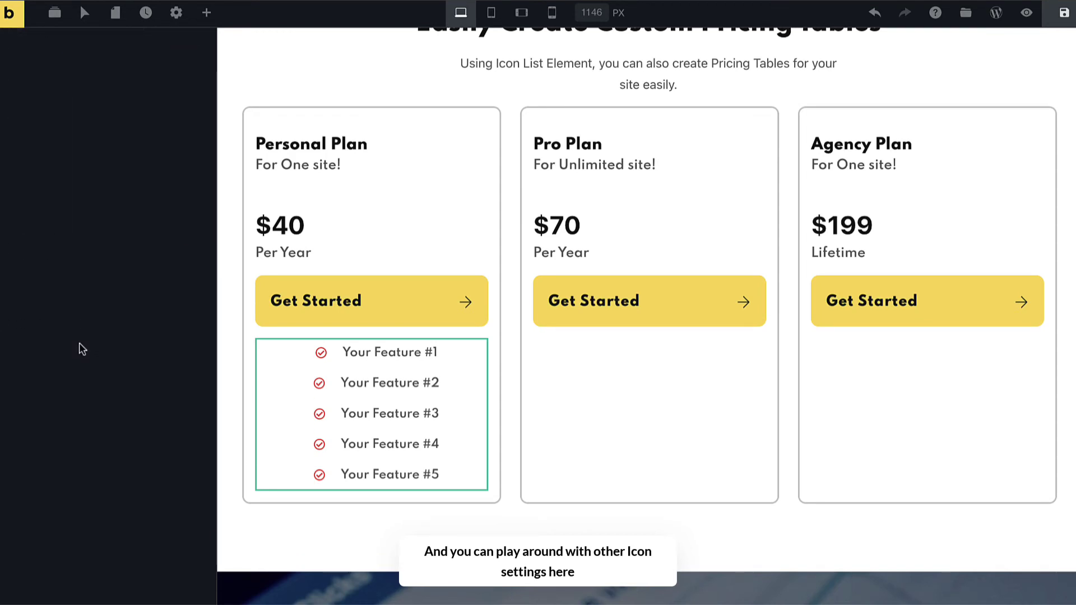
scroll(38, 267, "up", 1)
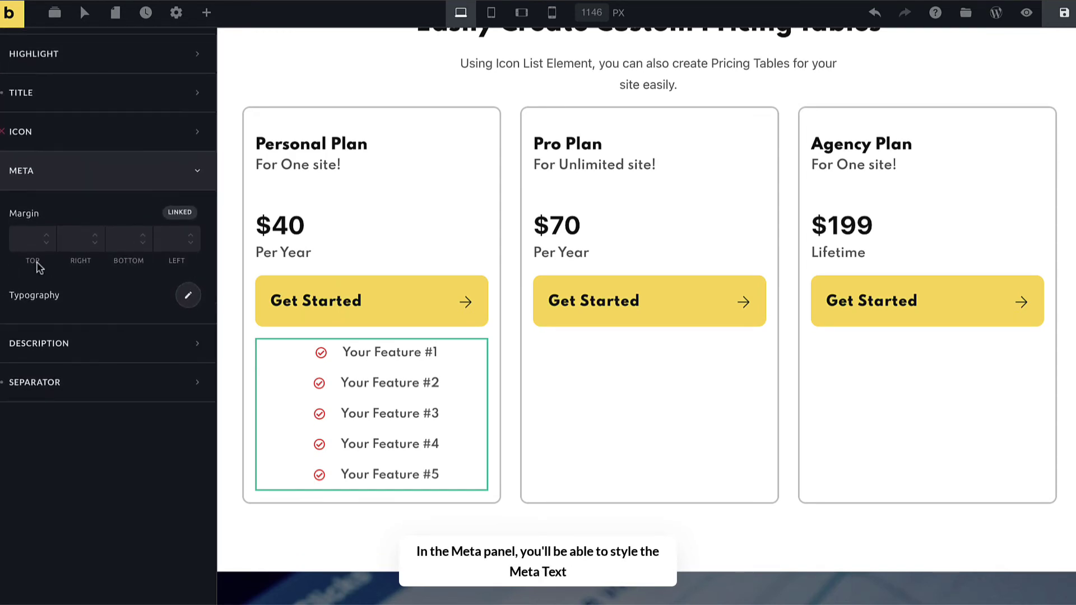
left_click(180, 302)
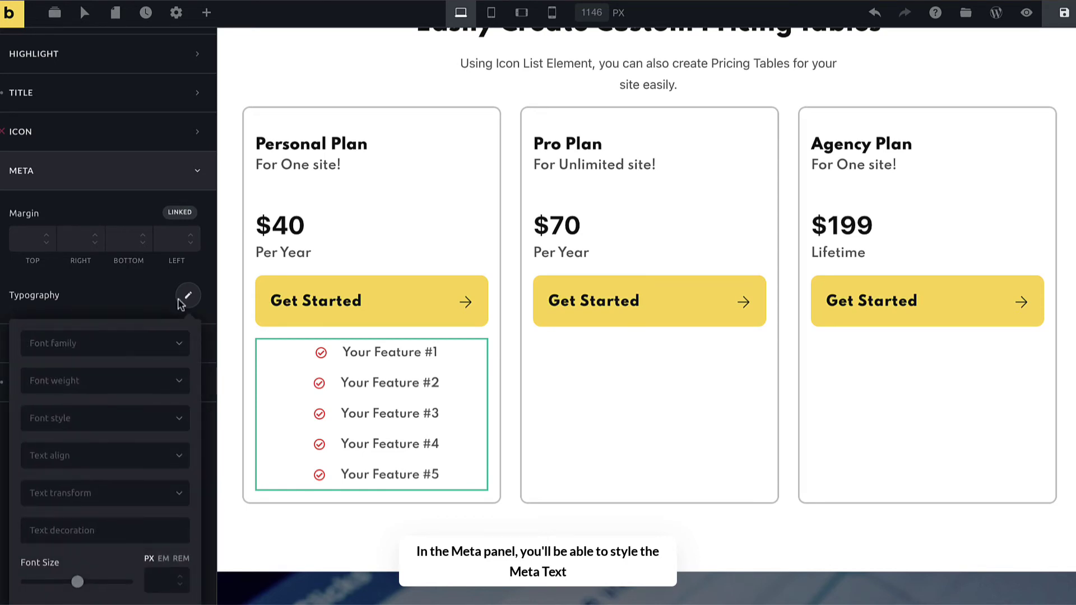
left_click(92, 317)
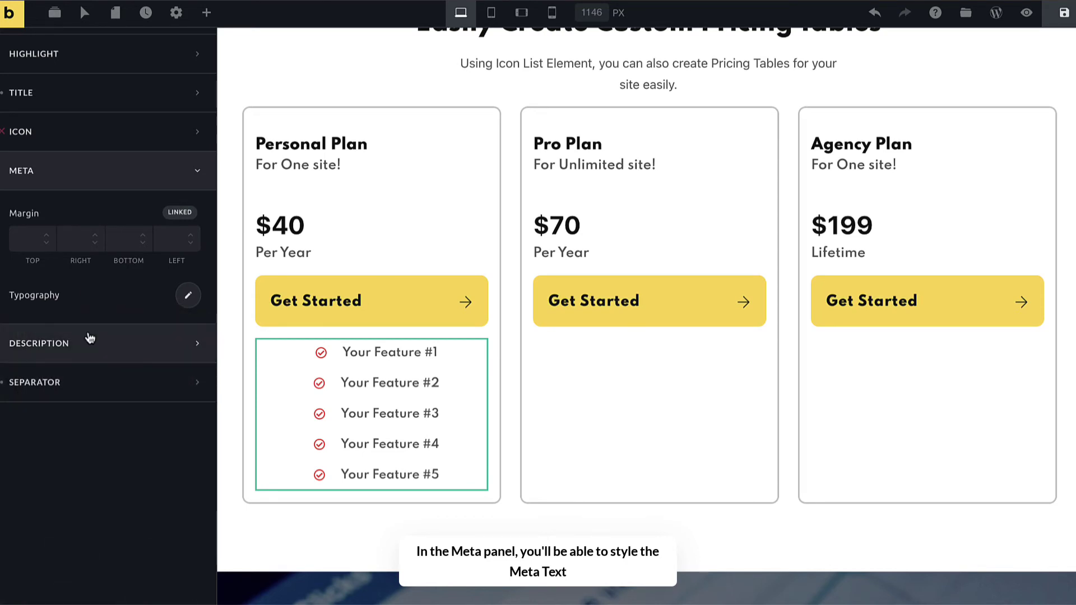
Step: Review the typography options available for the description text of the icon list
left_click(87, 338)
left_click(189, 258)
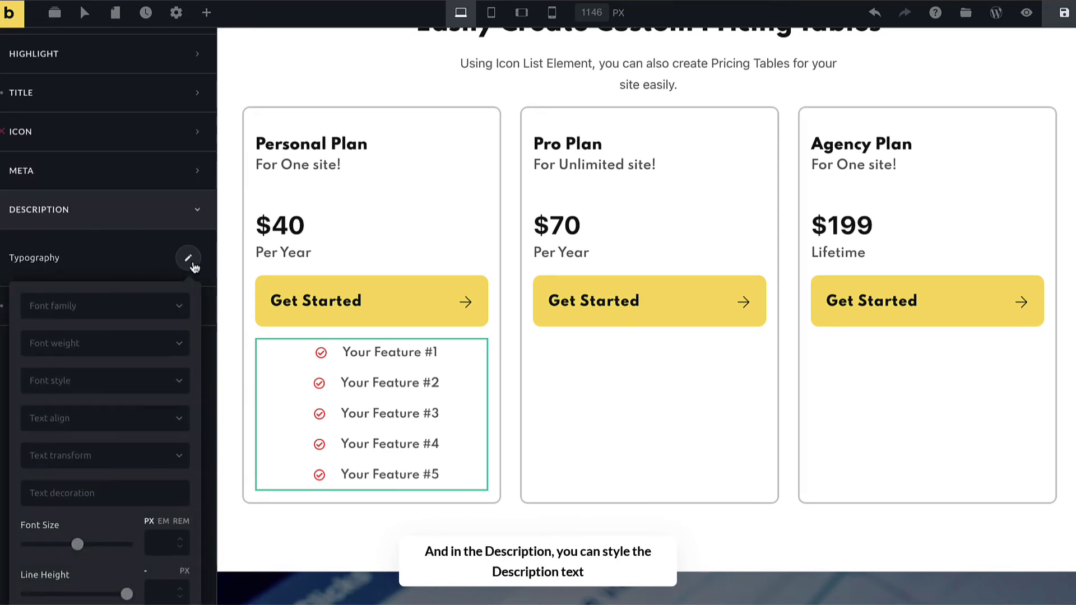
scroll(132, 425, "down", 4)
scroll(128, 526, "up", 8)
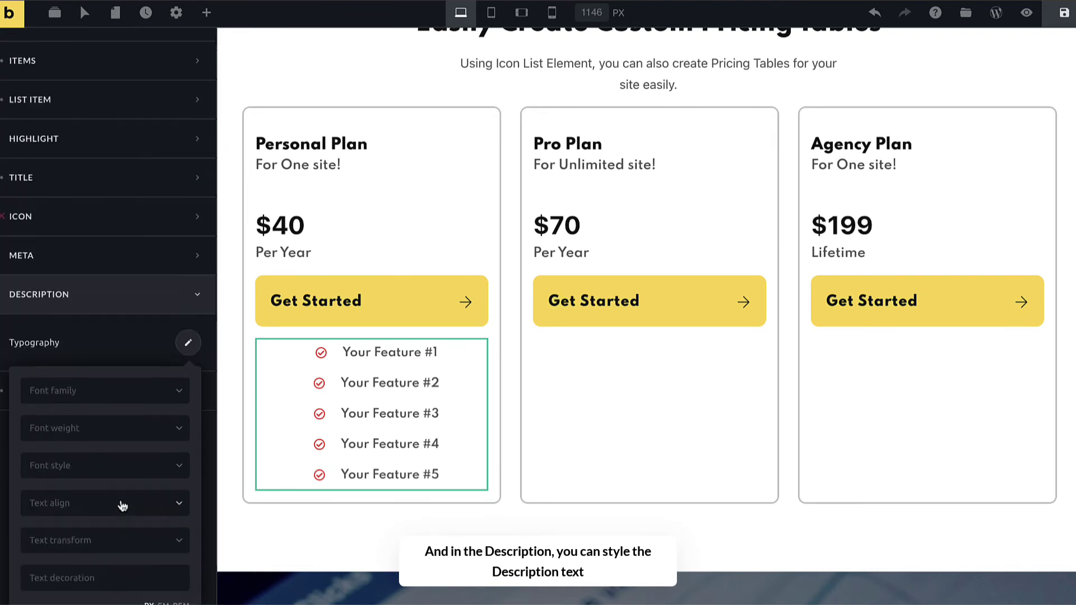
left_click(120, 466)
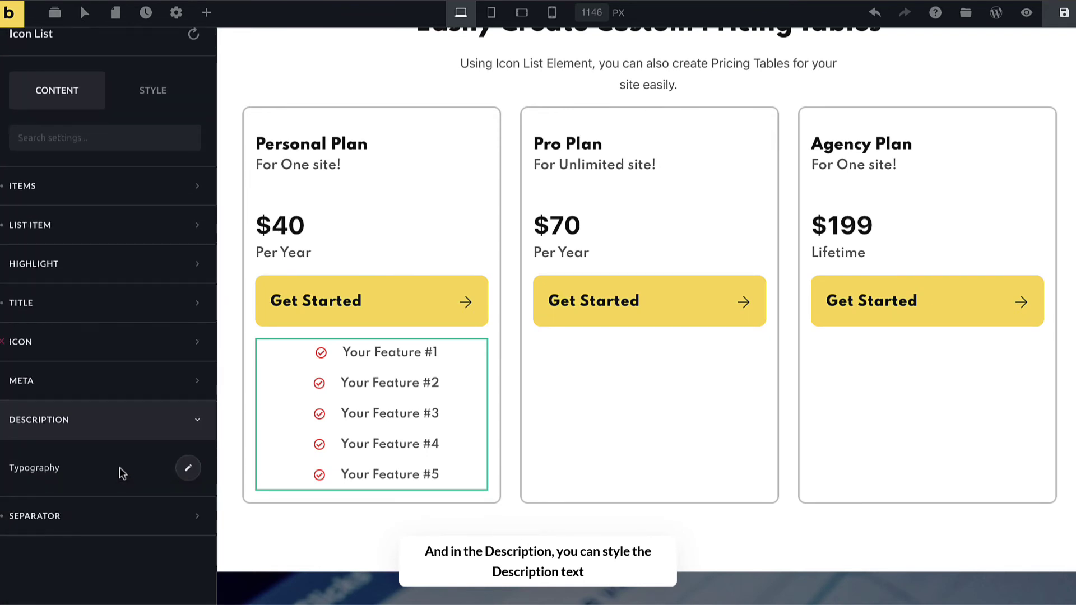
Step: Enable the separator between title and meta text in the icon list and set its style to Dotted
left_click(118, 437)
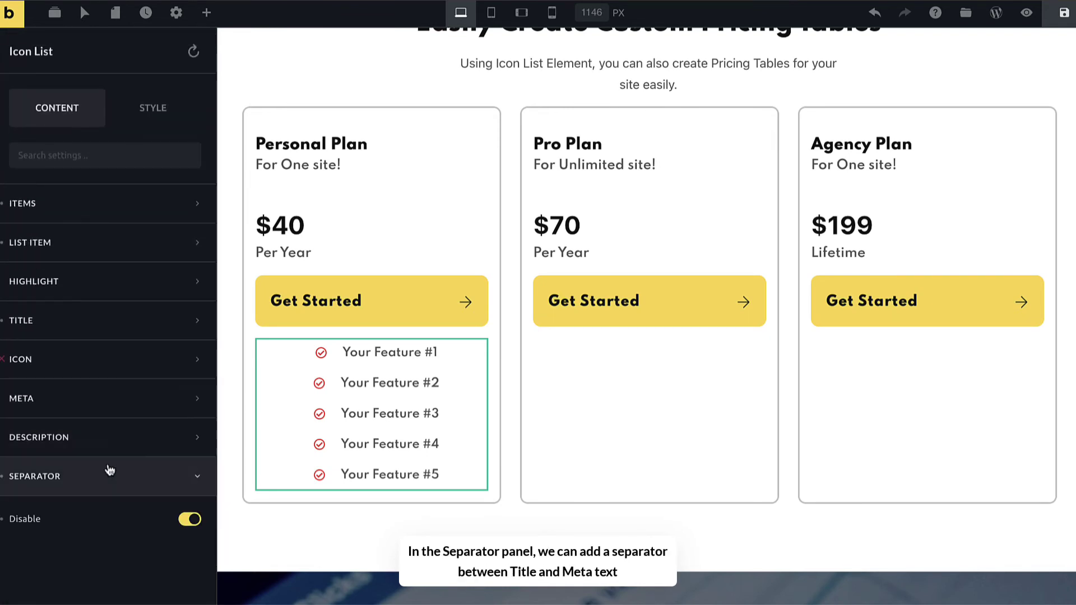
left_click(186, 519)
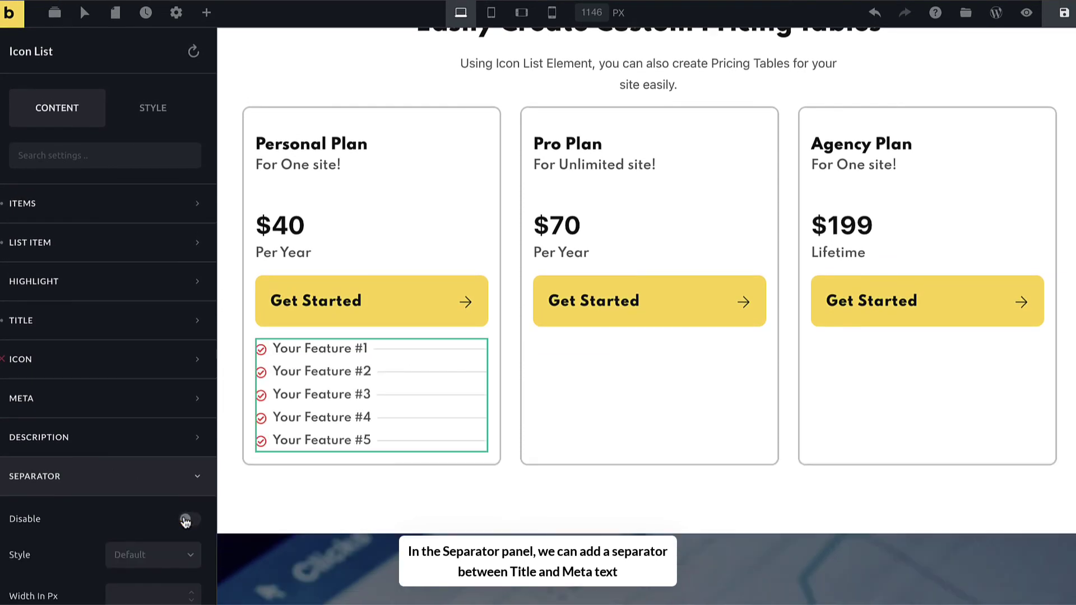
scroll(106, 465, "down", 3)
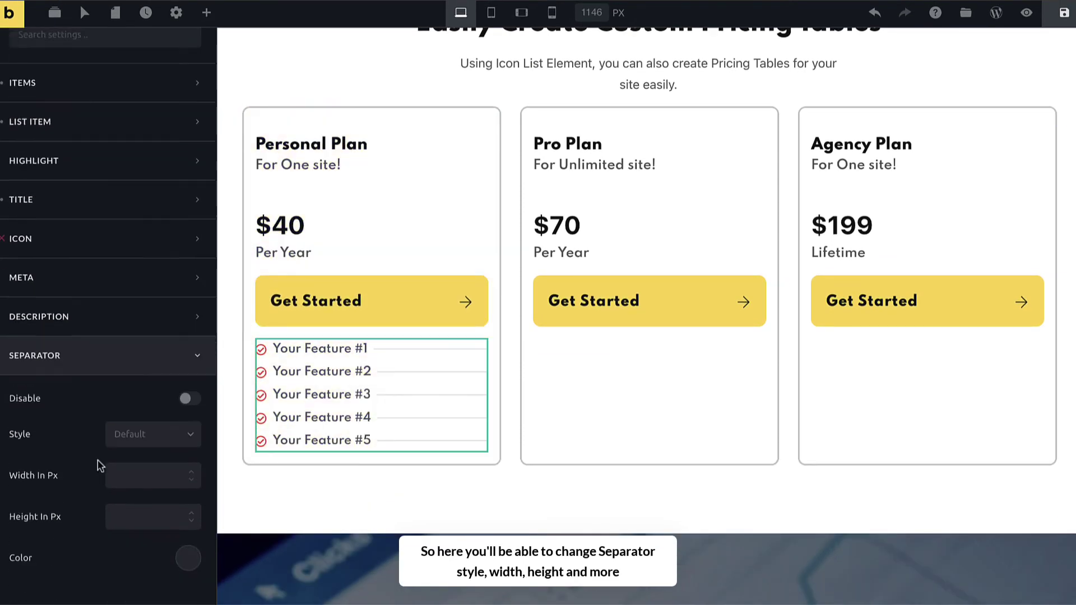
left_click(132, 427)
left_click(134, 511)
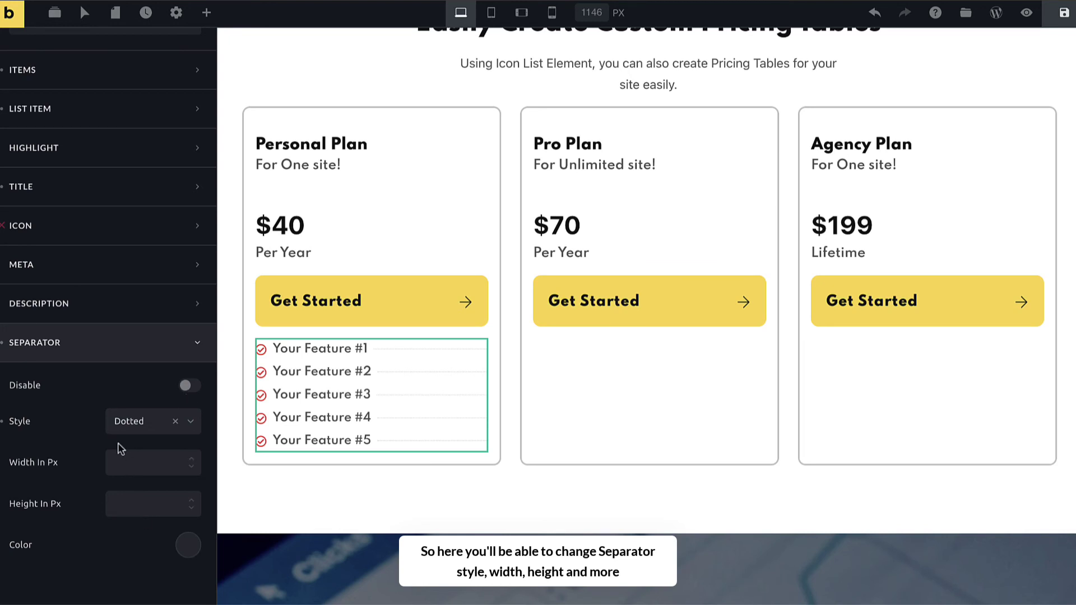
Step: Set the separator width to 100 px and its height to 5 px
left_click(123, 465)
type("1")
key("BackSpace")
type("30")
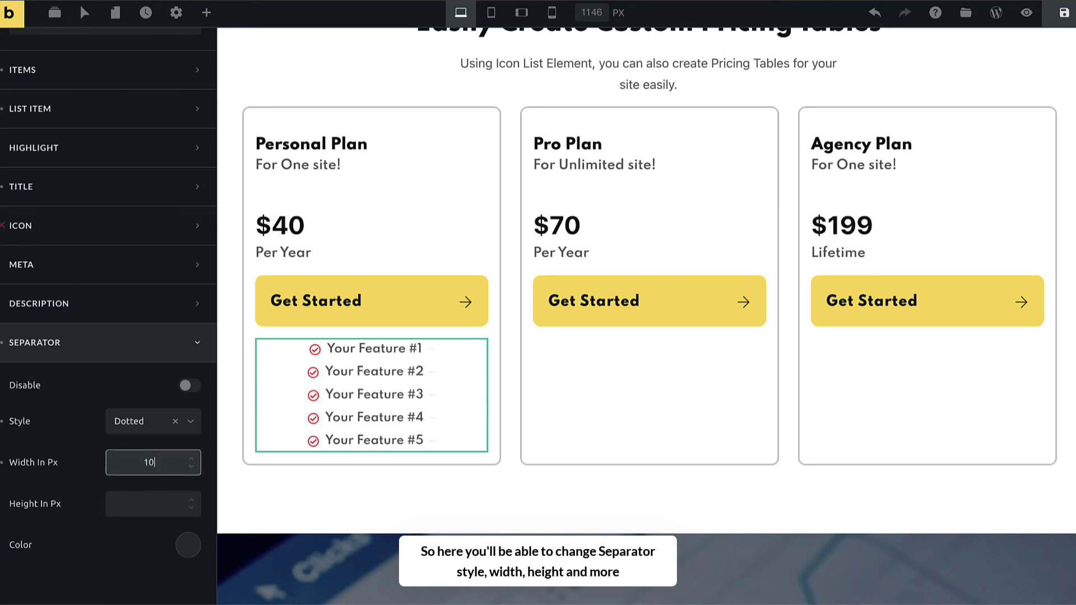
key("BackSpace")
key("BackSpace")
type("100")
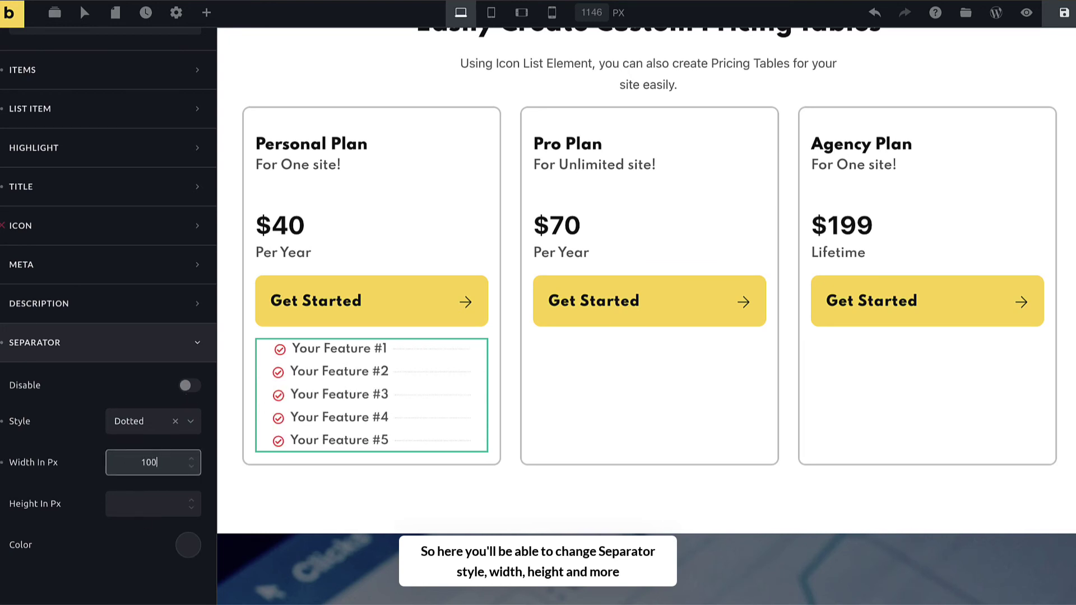
left_click(131, 508)
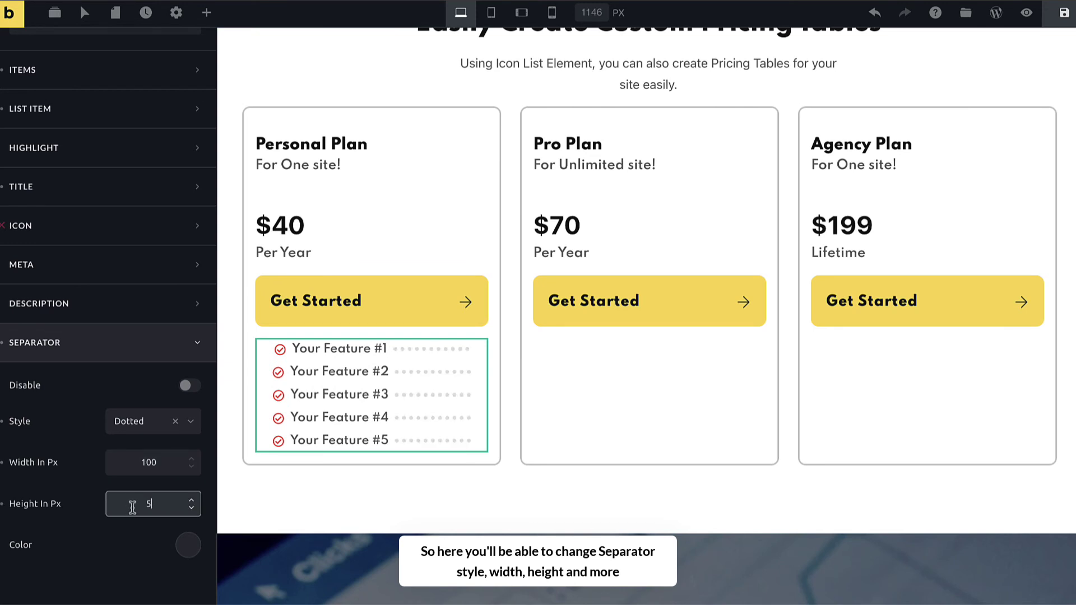
Step: Set the separator color to red, RGB 245, 72, 56, with an alpha of 0.32
left_click(187, 546)
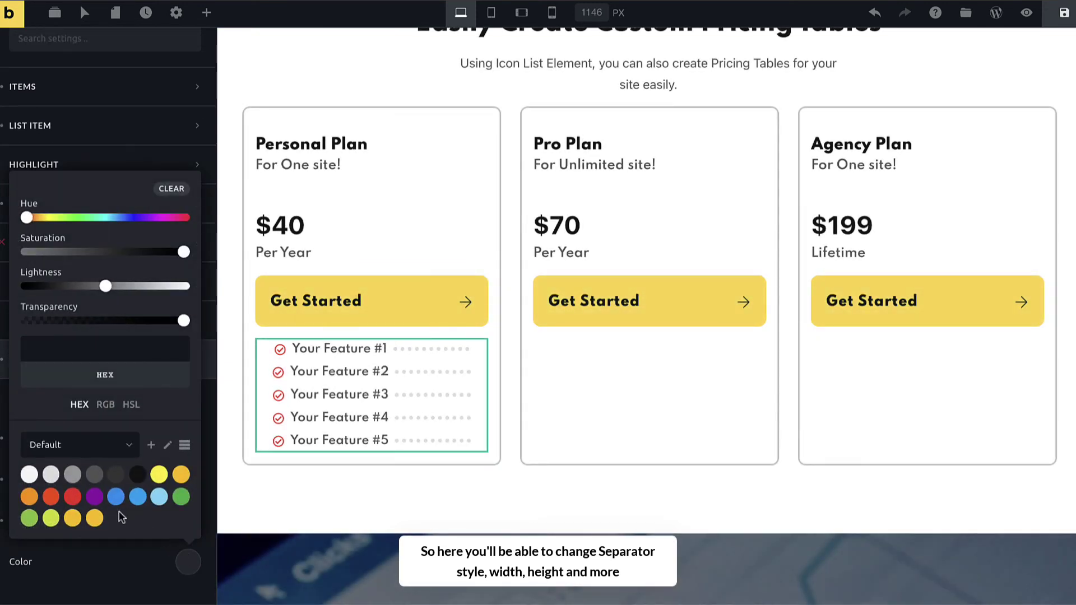
left_click(73, 497)
left_click_drag(95, 324, 77, 320)
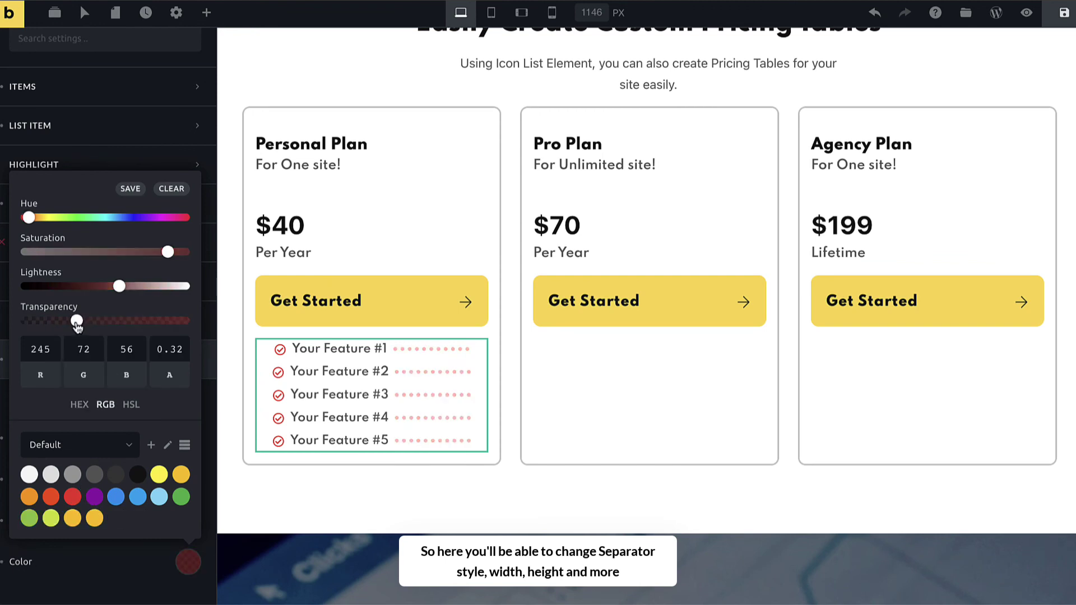
left_click(91, 569)
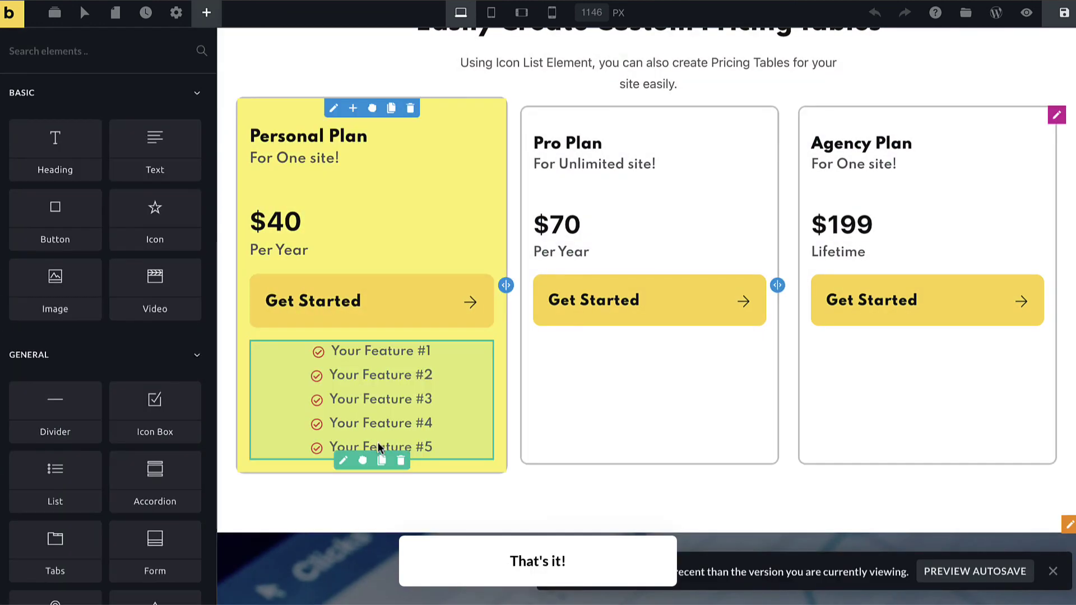
Step: Clone the Personal Plan feature list twice and move one copy into the Pro Plan card and one into the Agency Plan card
left_click(381, 461)
left_click(381, 461)
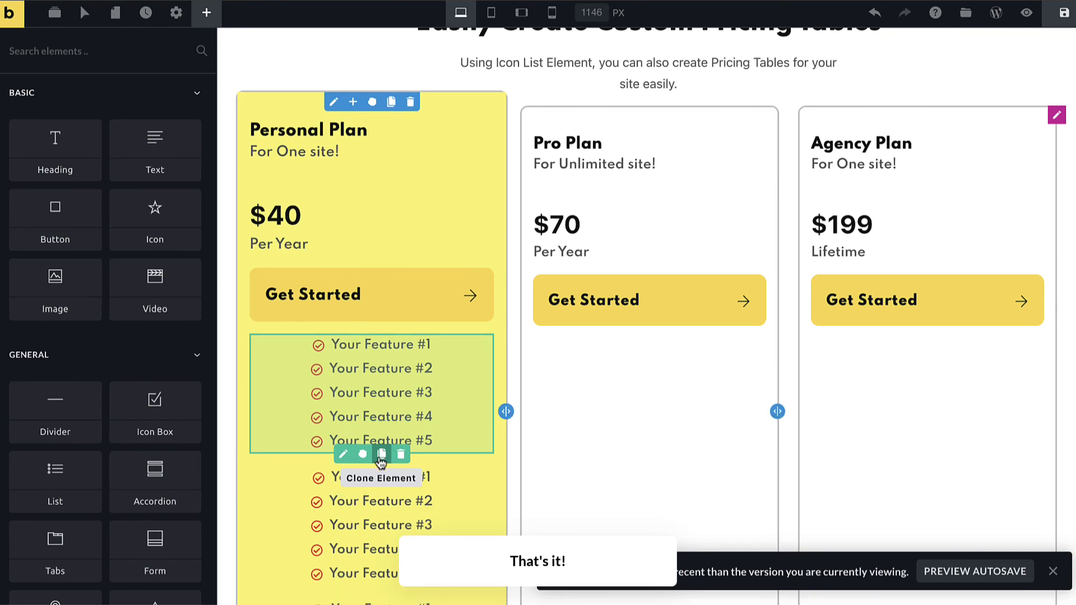
left_click_drag(363, 456, 566, 418)
left_click_drag(353, 457, 893, 428)
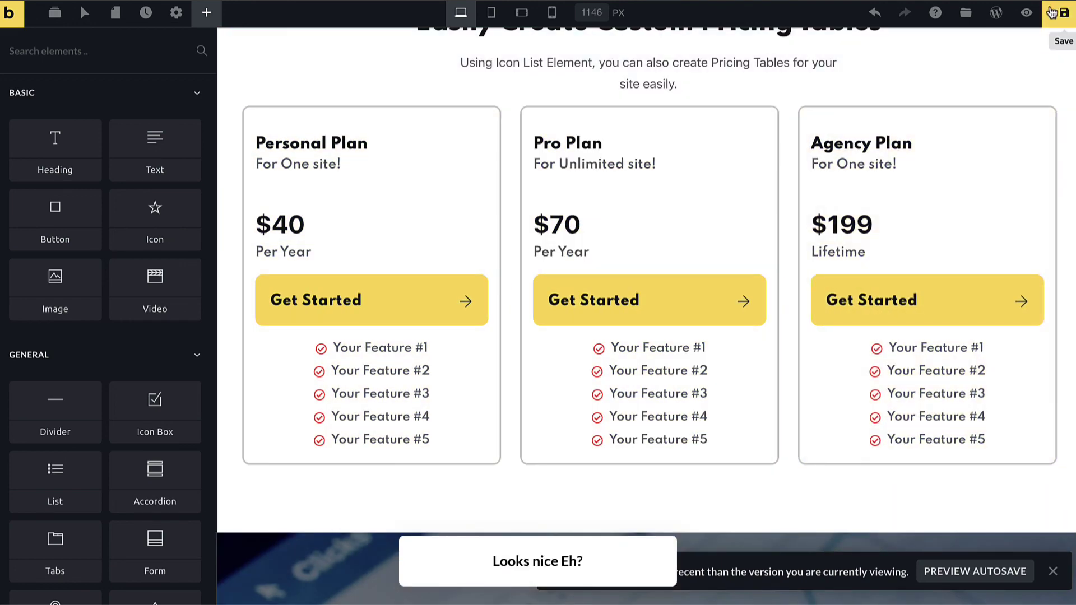
Step: Preview the page to examine the pricing table with its three plan cards
left_click(1026, 12)
scroll(1058, 236, "up", 2)
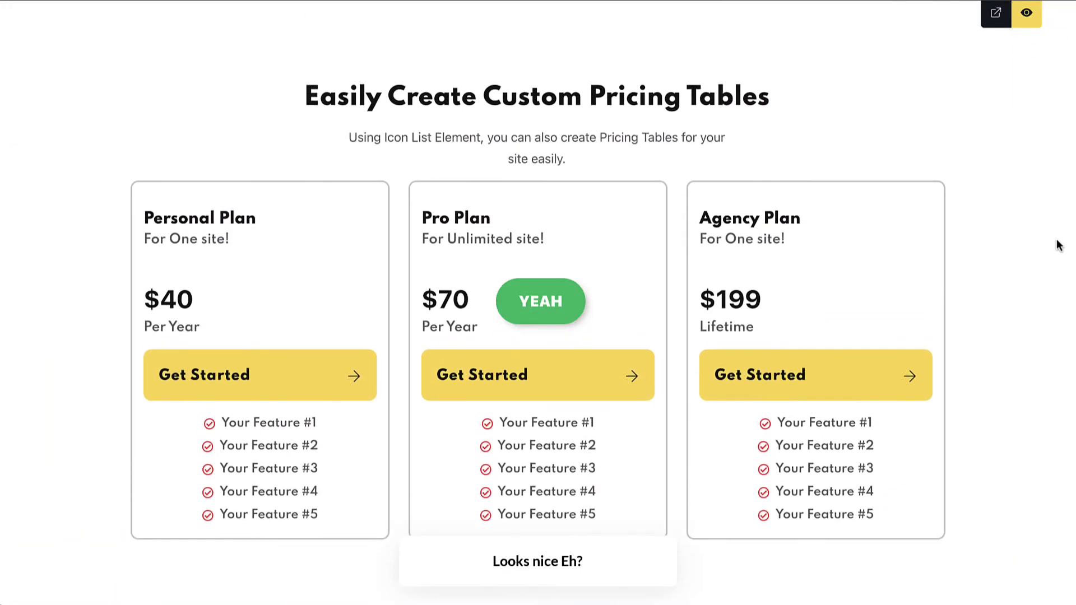